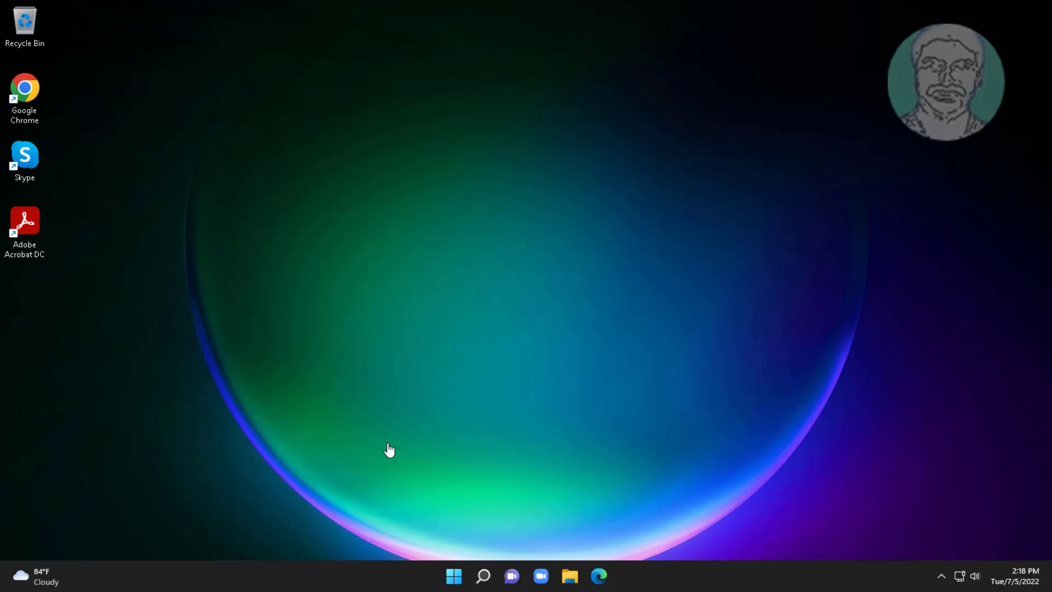
# Show the Sleep, Shut down and Restart options from the Start menu's power button
pyautogui.click(461, 584)
pyautogui.click(690, 529)
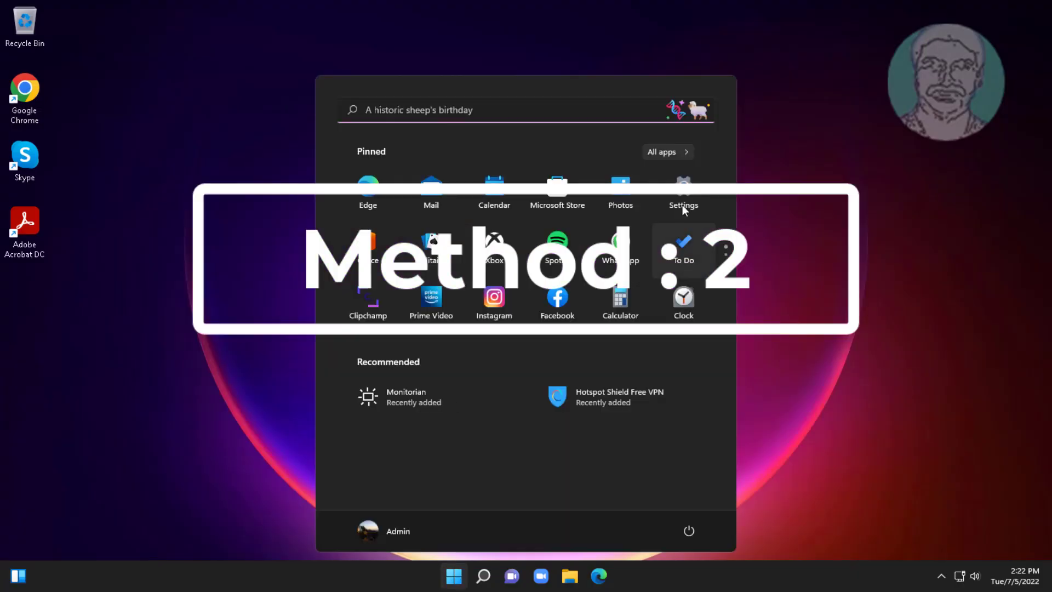
# Navigate Settings to System > Troubleshoot > Other troubleshooters and scroll toward Network Adapter
pyautogui.click(683, 202)
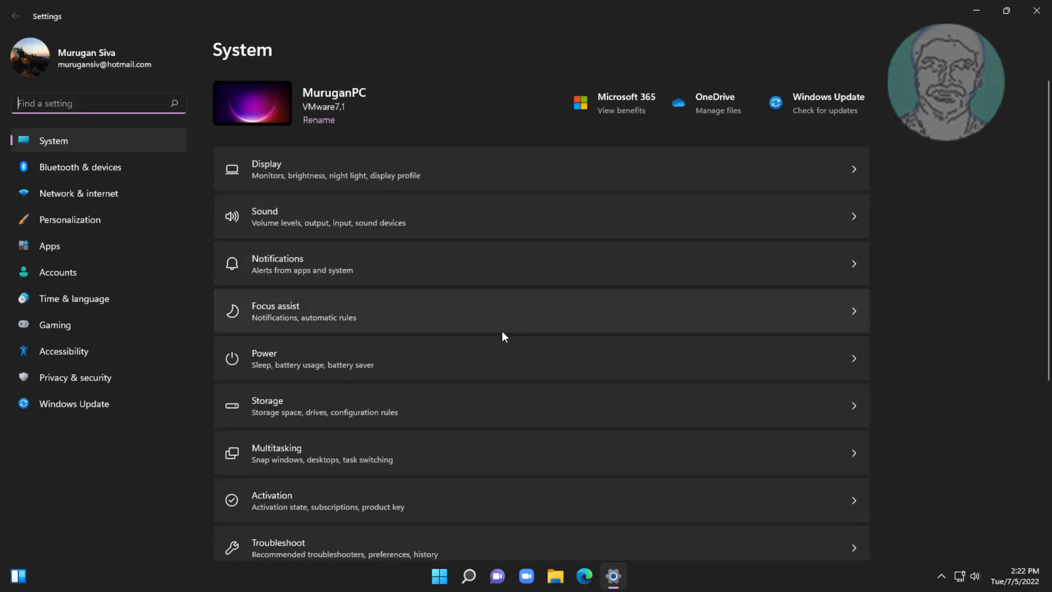
pyautogui.scroll(-5, 502, 331)
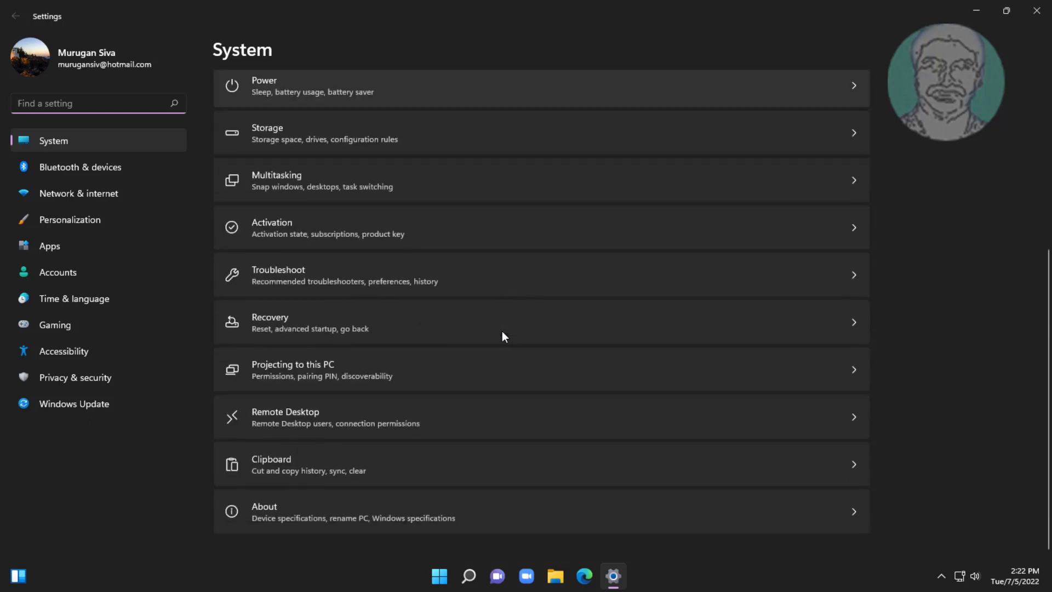
pyautogui.click(284, 273)
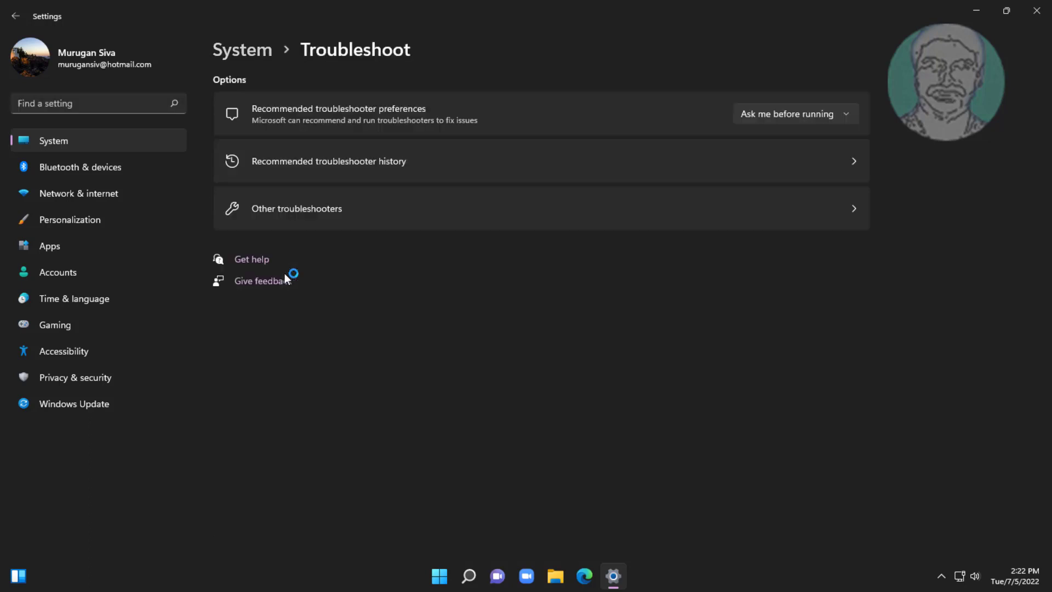
pyautogui.click(350, 214)
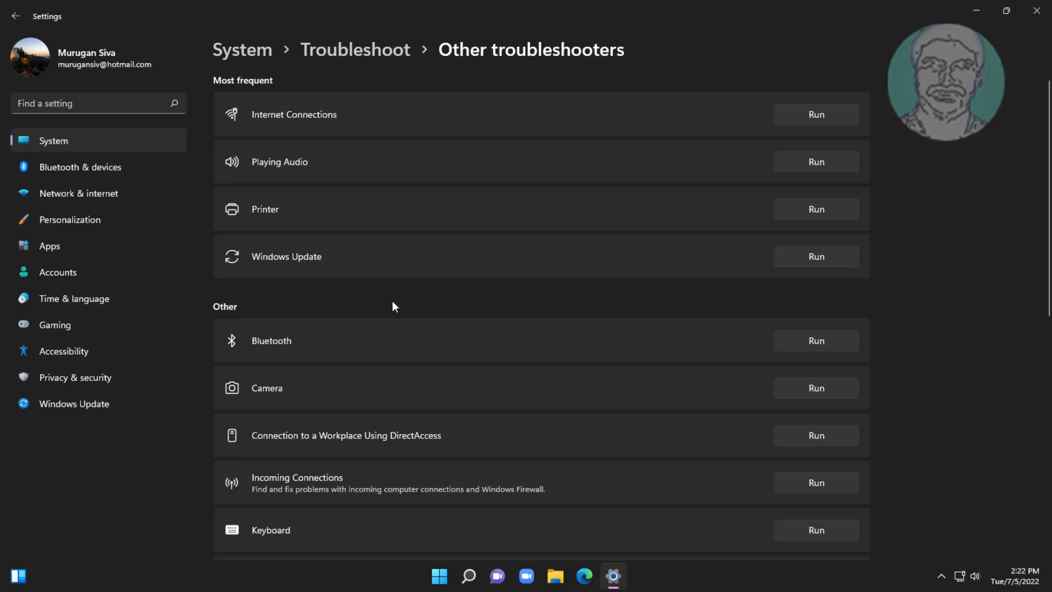
pyautogui.scroll(-3, 393, 305)
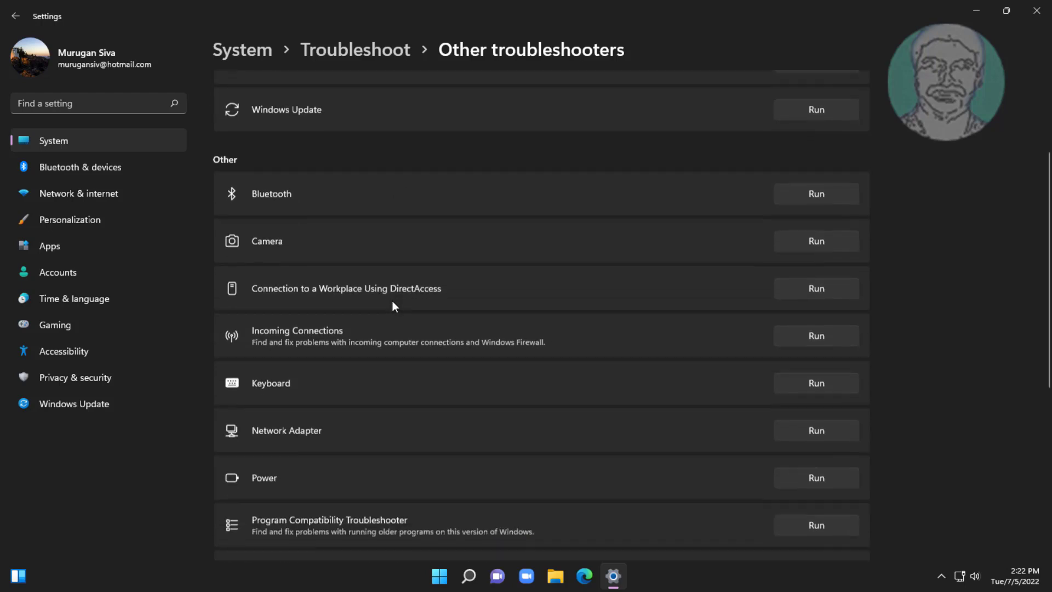
# Run the Network Adapter troubleshooter, dismiss its result, and close Settings
pyautogui.click(809, 435)
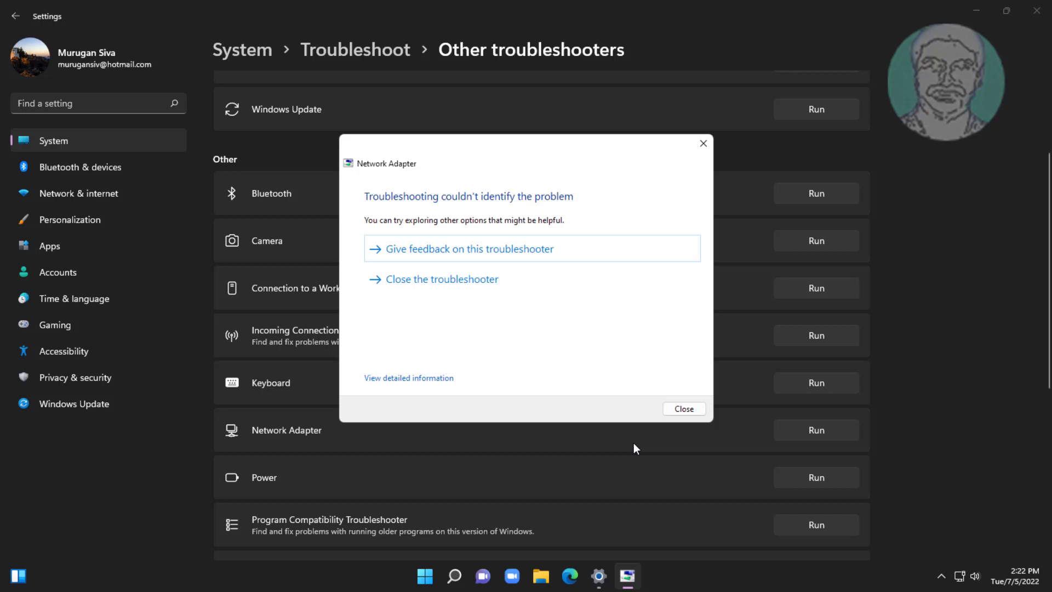
pyautogui.click(683, 408)
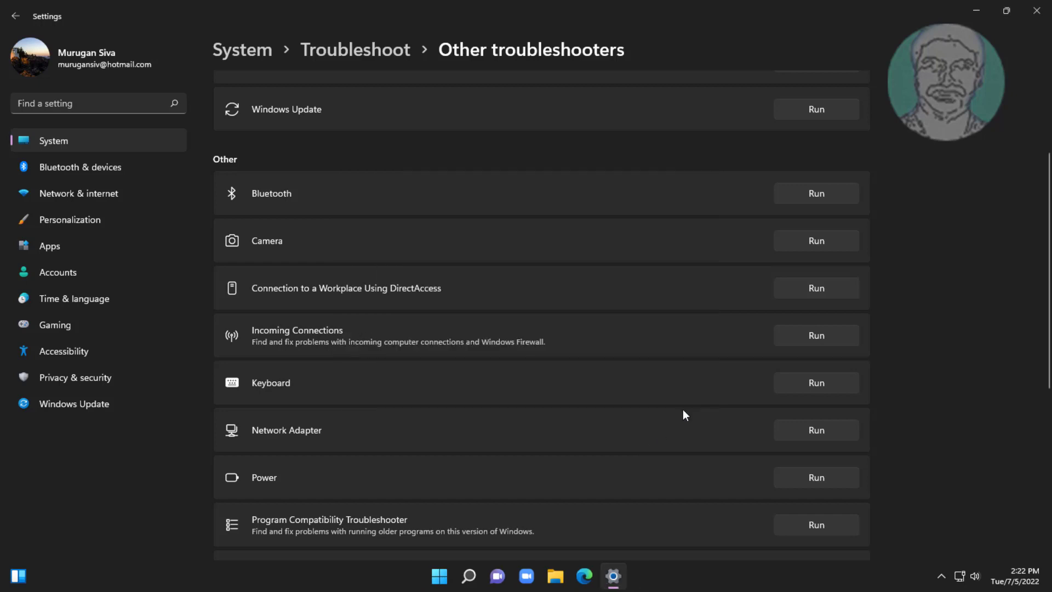
pyautogui.click(1037, 13)
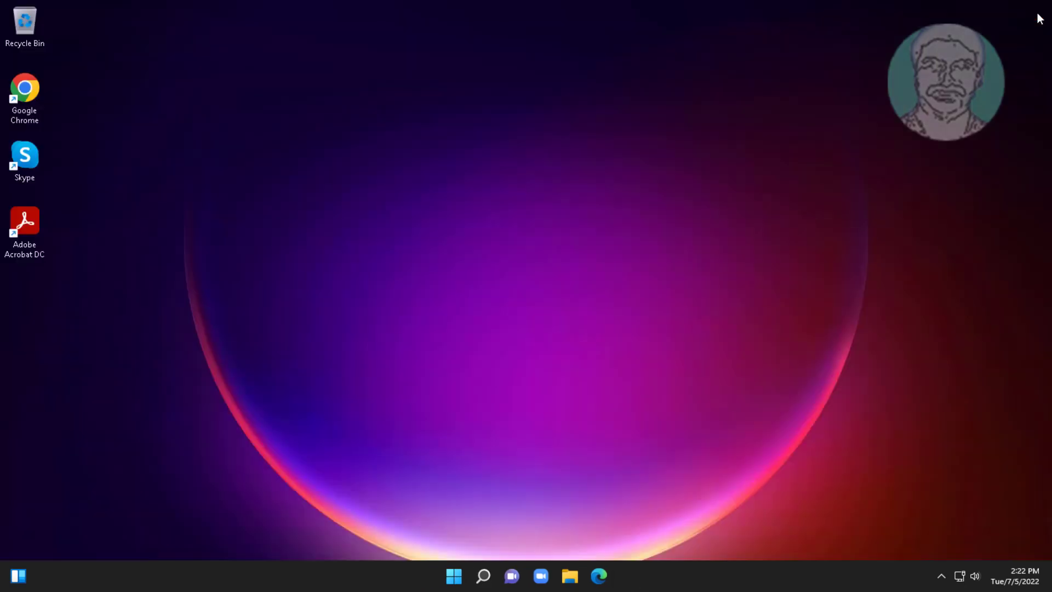
# Search for 'cmd' and bring up Command Prompt's Run as administrator option
pyautogui.click(483, 575)
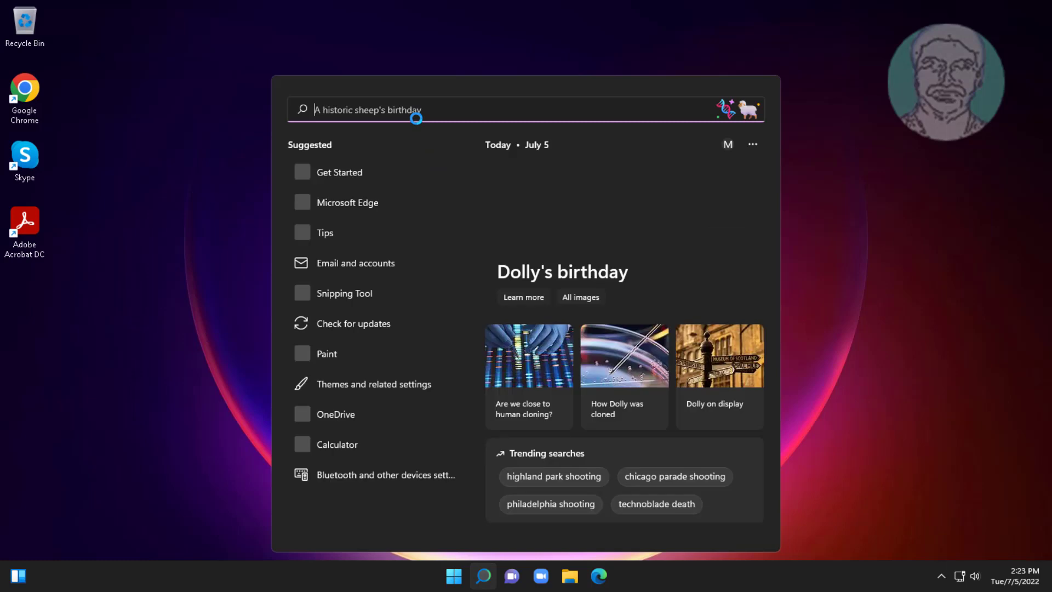
pyautogui.write('cmd')
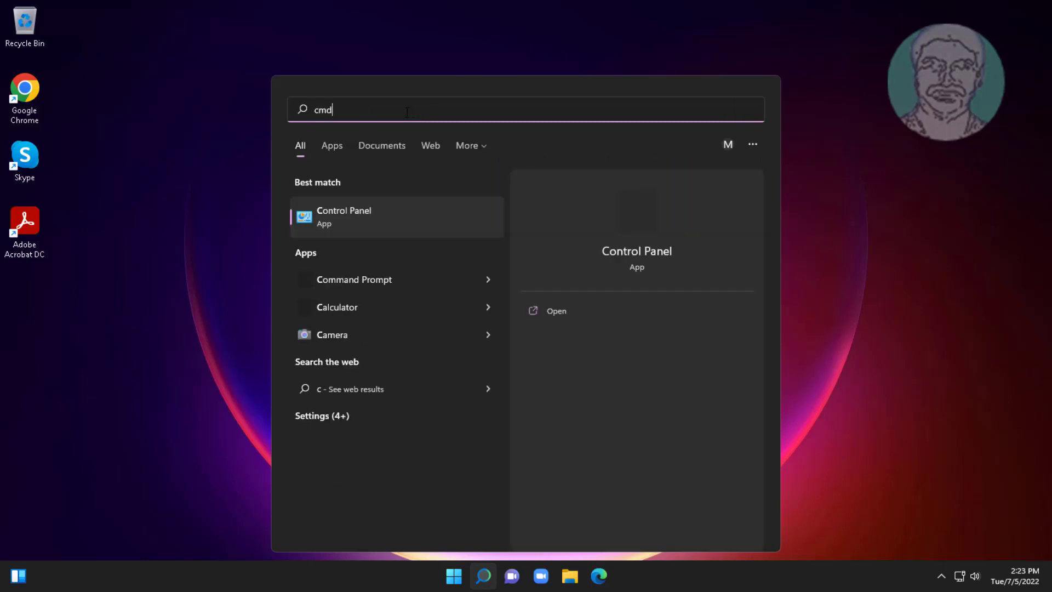
pyautogui.rightClick(350, 213)
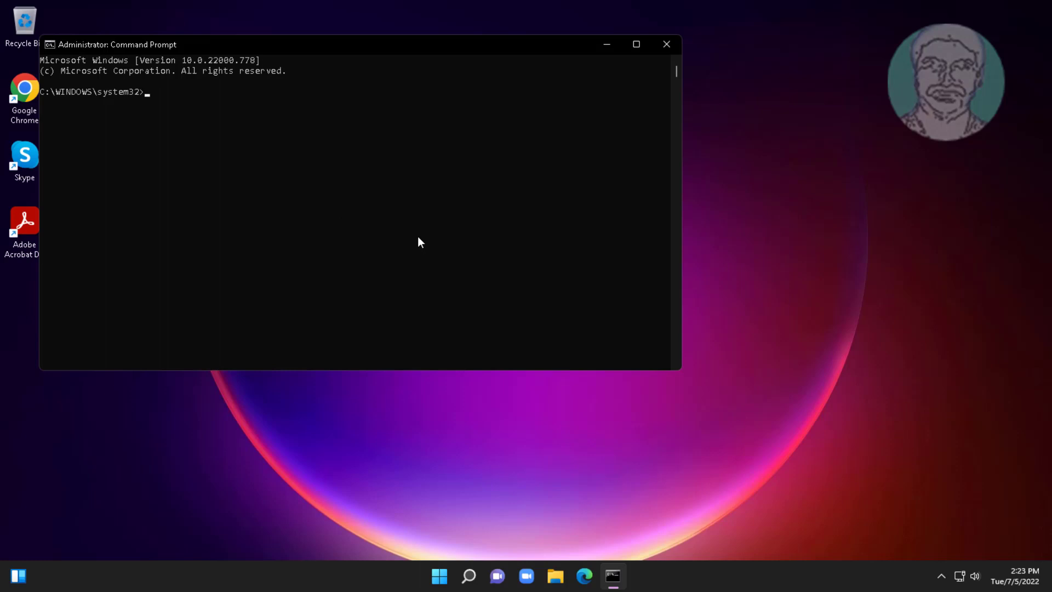
# Run ipconfig /flushdns, ipconfig /release and ipconfig /renew
pyautogui.write('ipconfig /flushdns')
pyautogui.press('Return')
pyautogui.write('ipconfig')
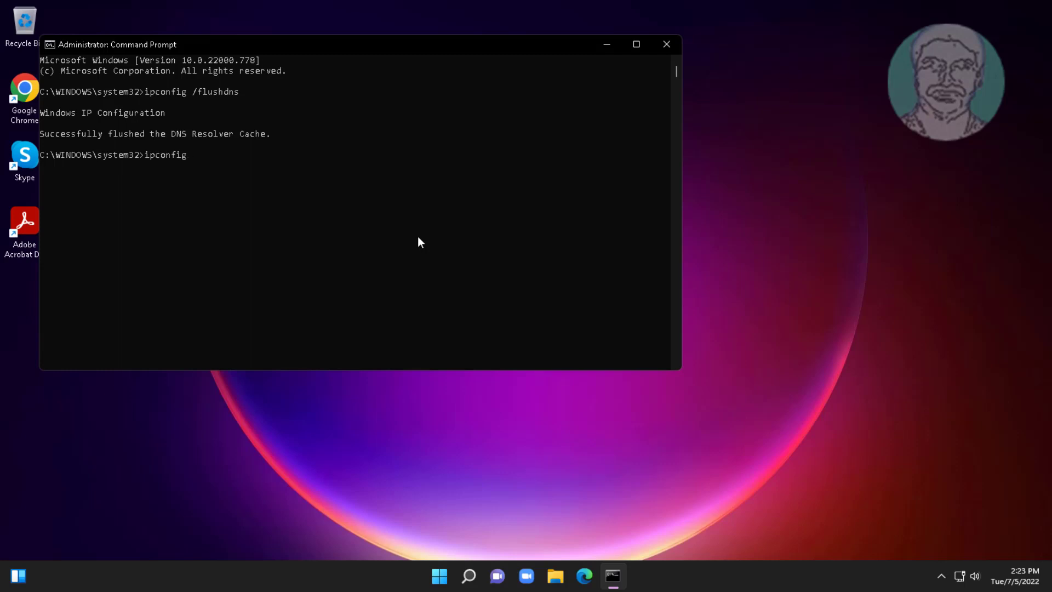
pyautogui.write(' /release')
pyautogui.press('Return')
pyautogui.write('ipconfig')
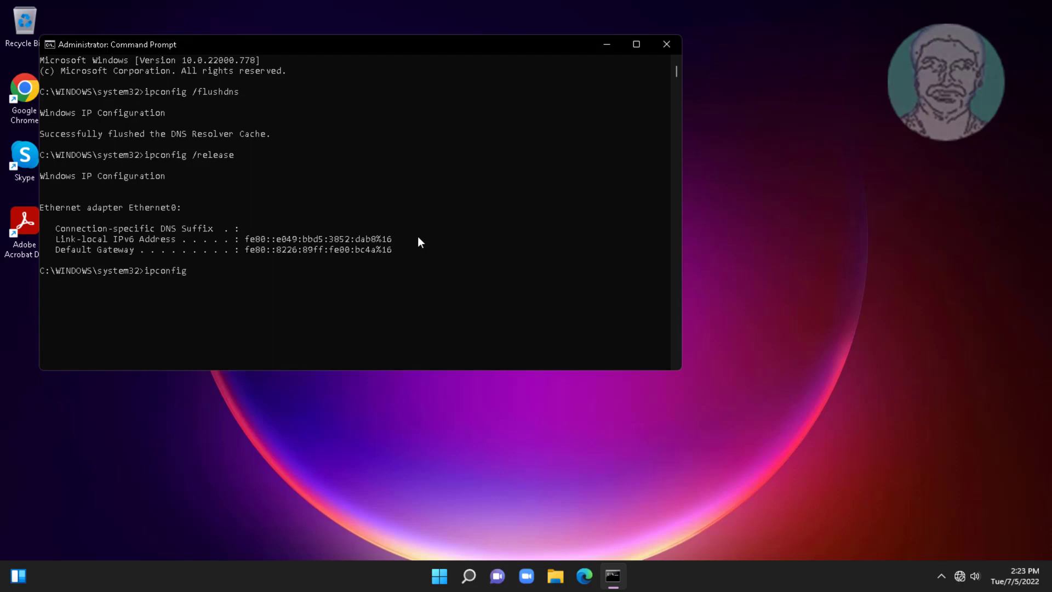
pyautogui.write(' /renew')
pyautogui.press('Return')
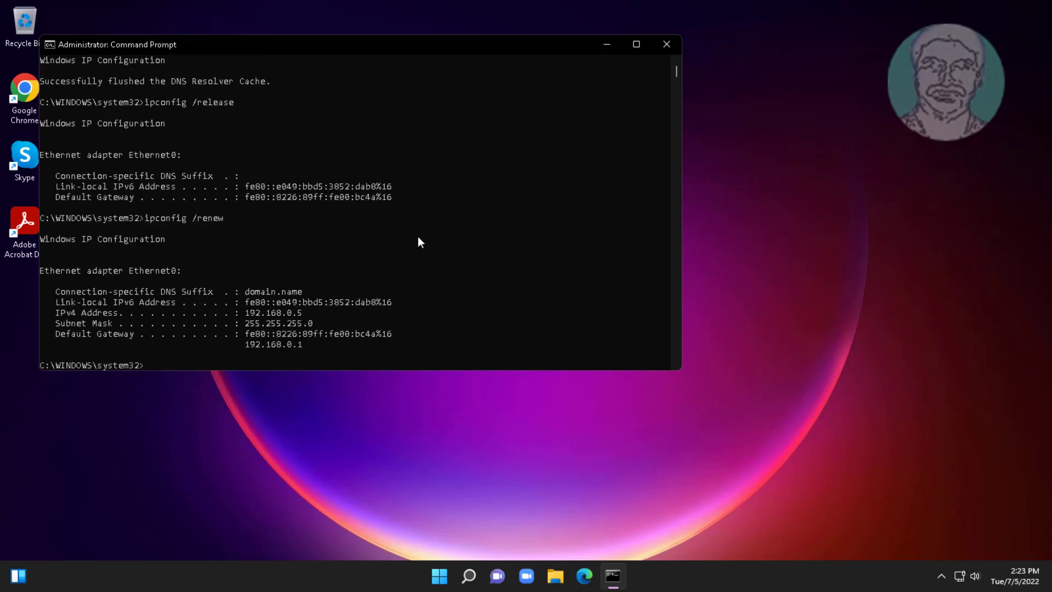
# Run netsh winsock reset and netsh int ip reset
pyautogui.write('netsh winsock reset')
pyautogui.press('Return')
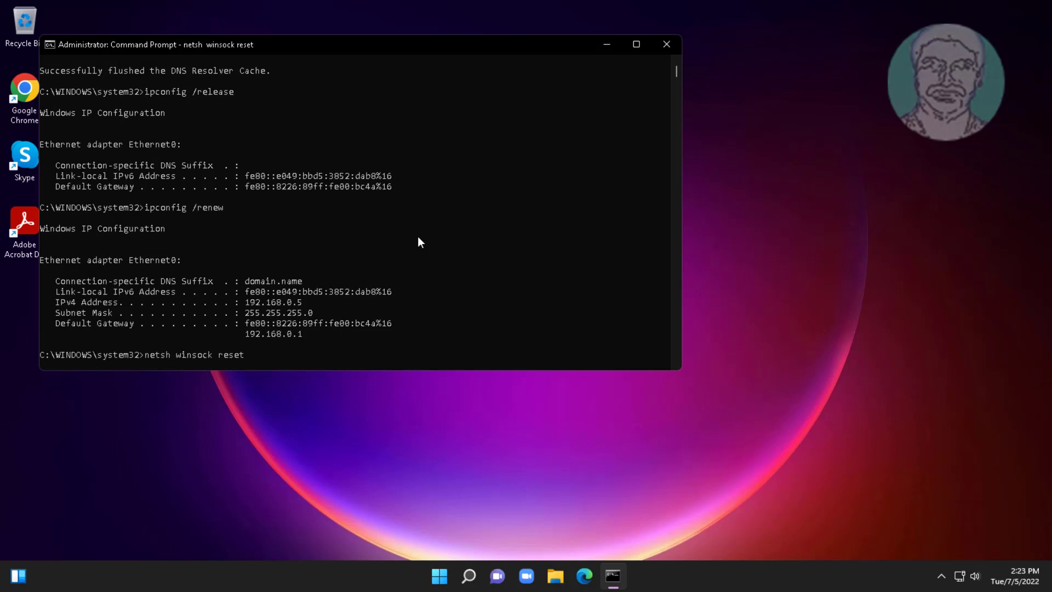
pyautogui.write('net')
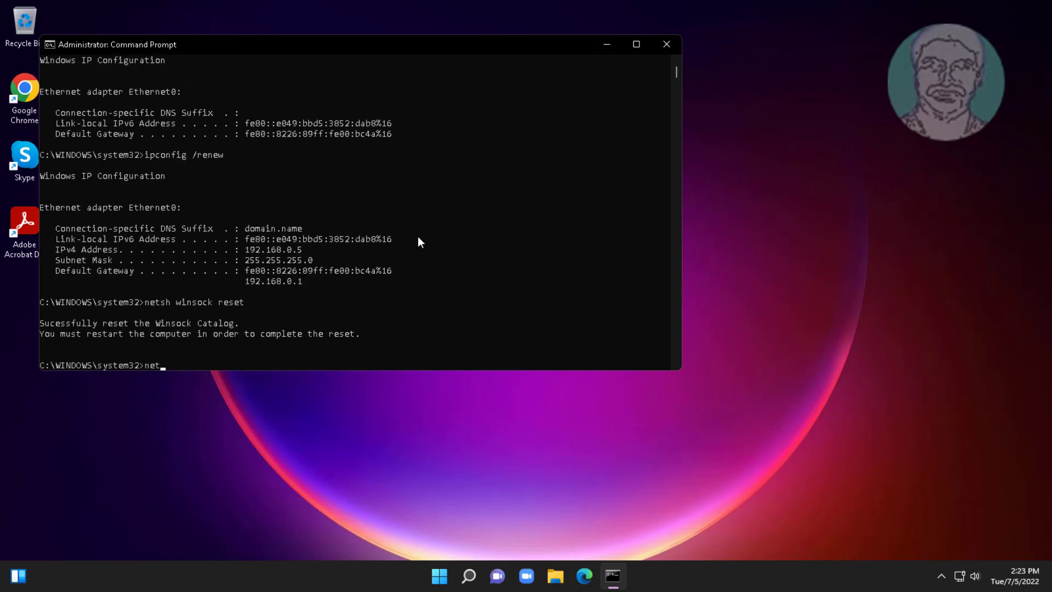
pyautogui.write('sh int ip reset')
pyautogui.press('Return')
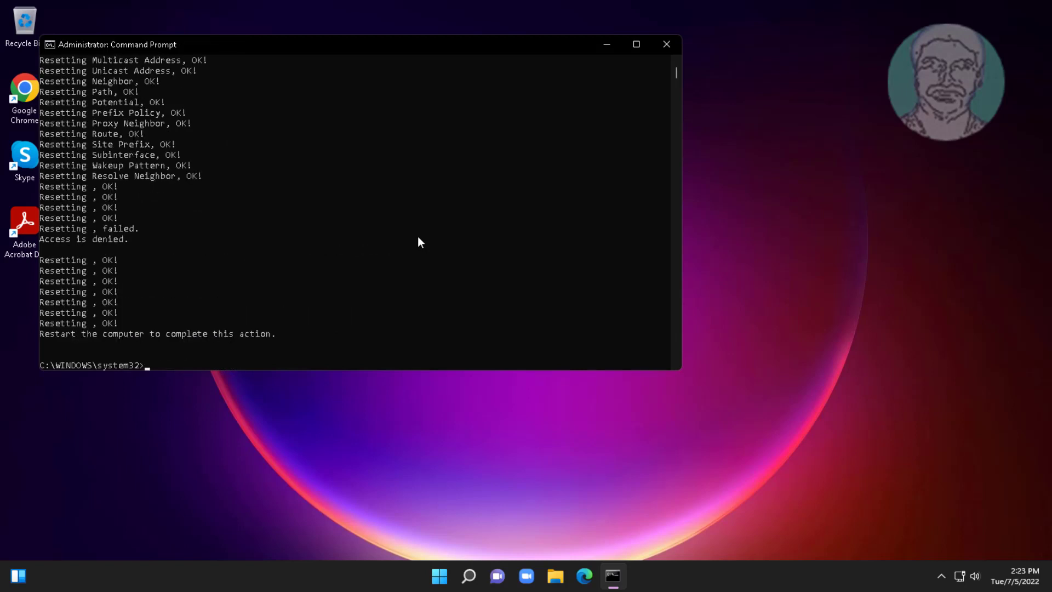
# Exit Command Prompt, restart the PC from Start's power options, then reopen Start
pyautogui.write('exit')
pyautogui.press('Return')
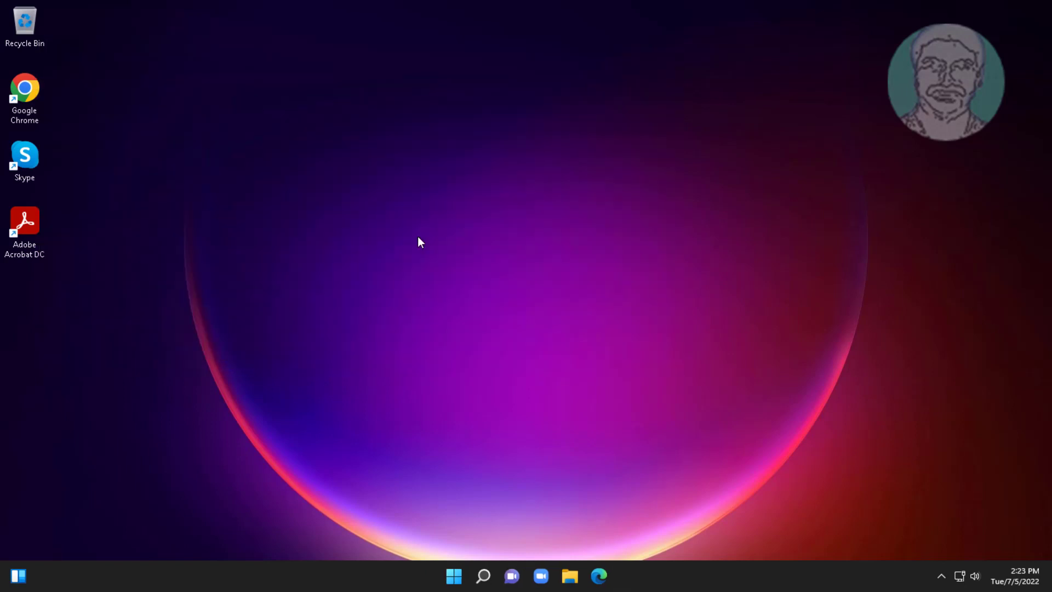
pyautogui.click(454, 575)
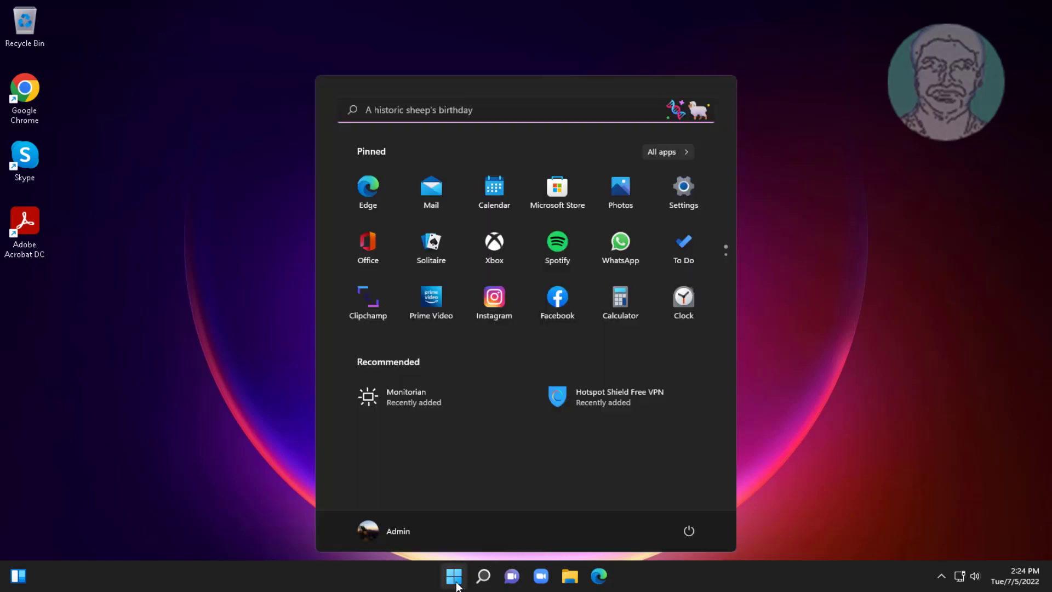
pyautogui.click(690, 530)
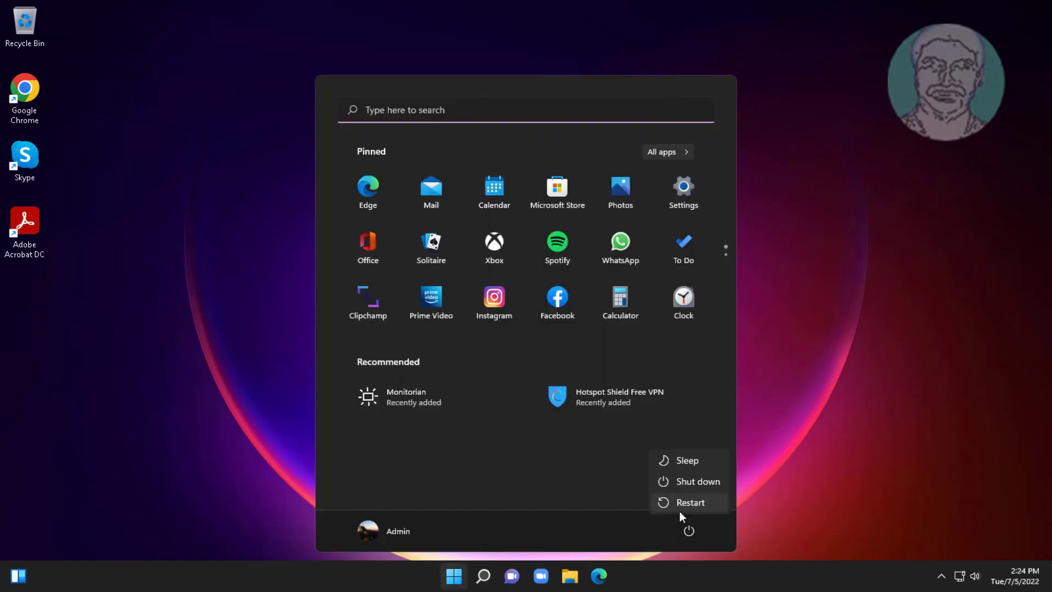
pyautogui.click(686, 501)
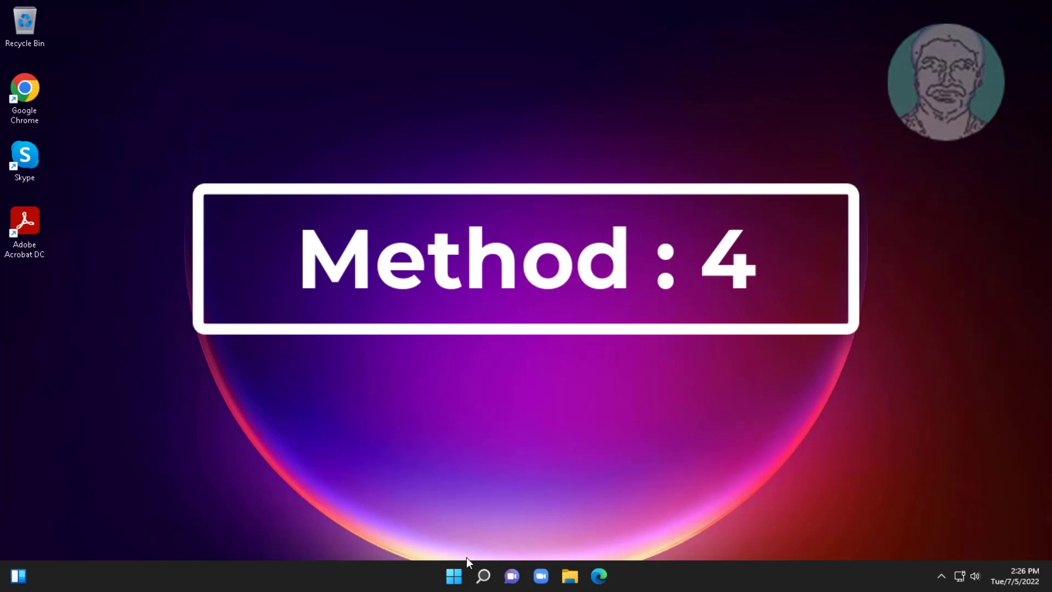
pyautogui.click(459, 573)
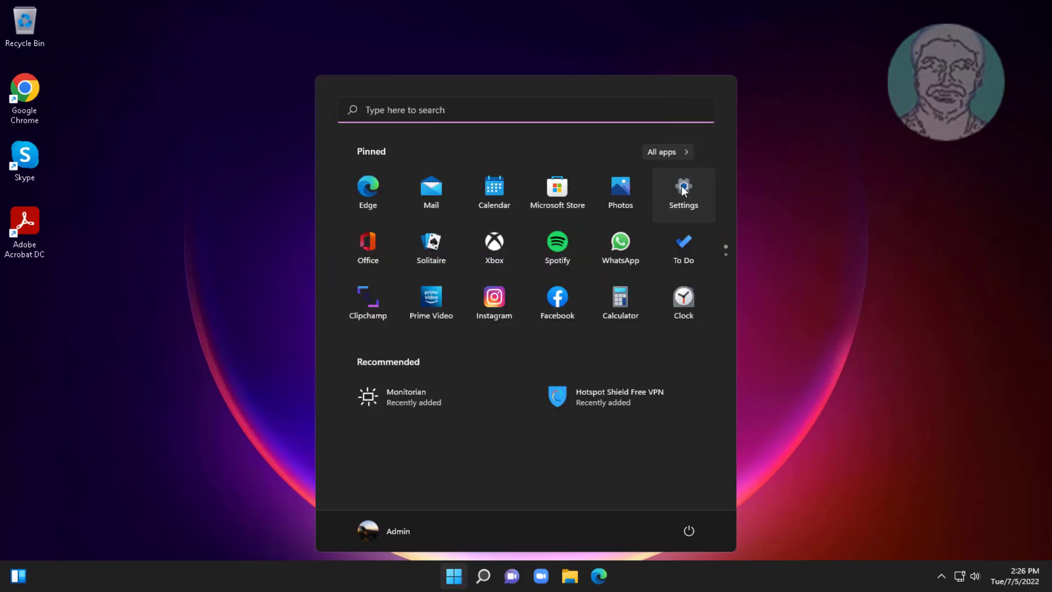
# Run and confirm Network reset under Network & internet > Advanced network settings
pyautogui.click(683, 195)
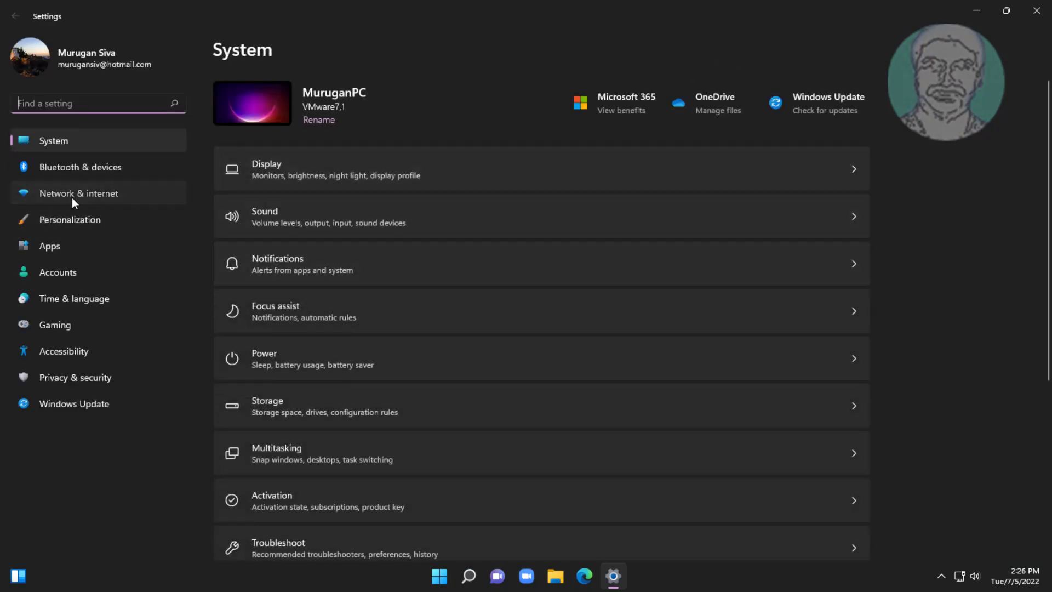
pyautogui.click(74, 197)
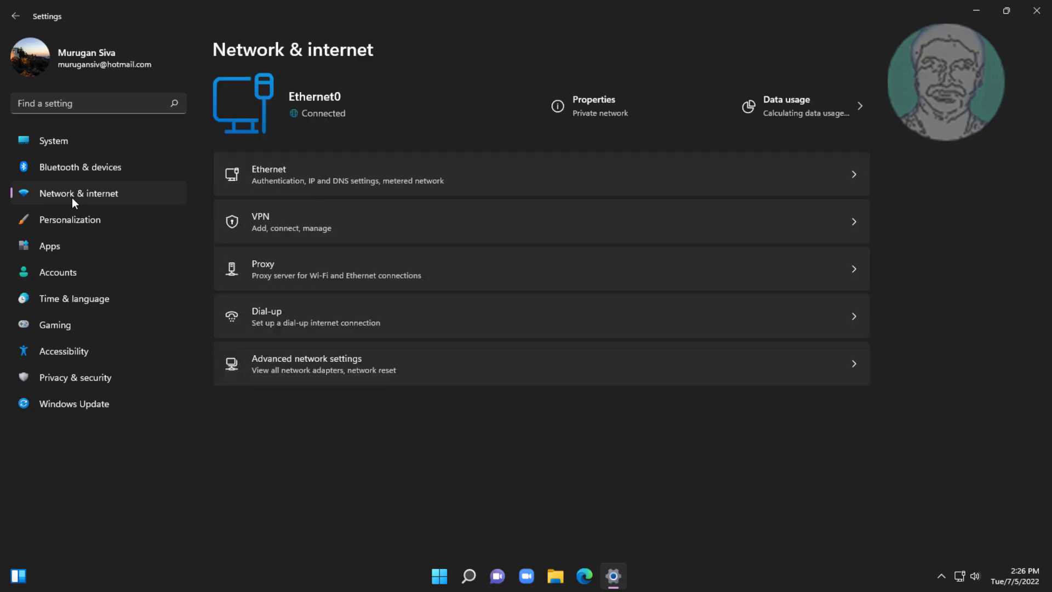
pyautogui.click(327, 360)
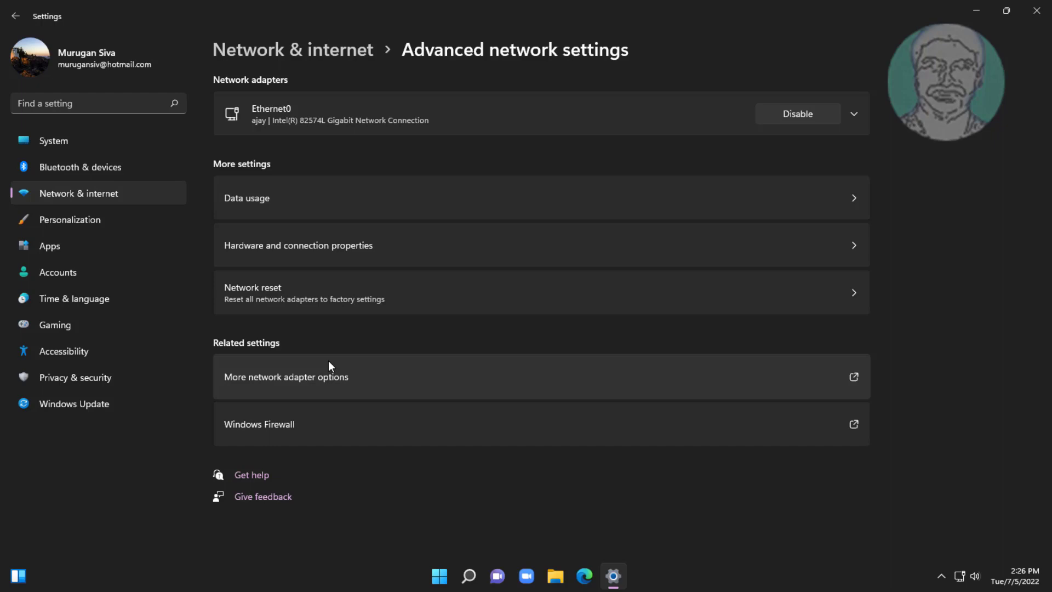
pyautogui.click(315, 296)
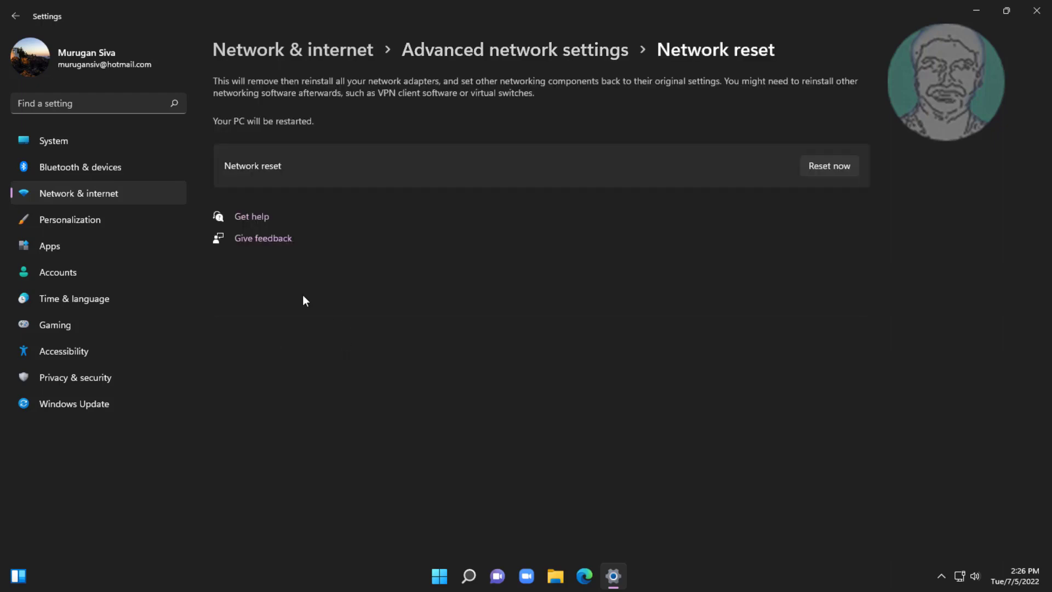
pyautogui.click(831, 167)
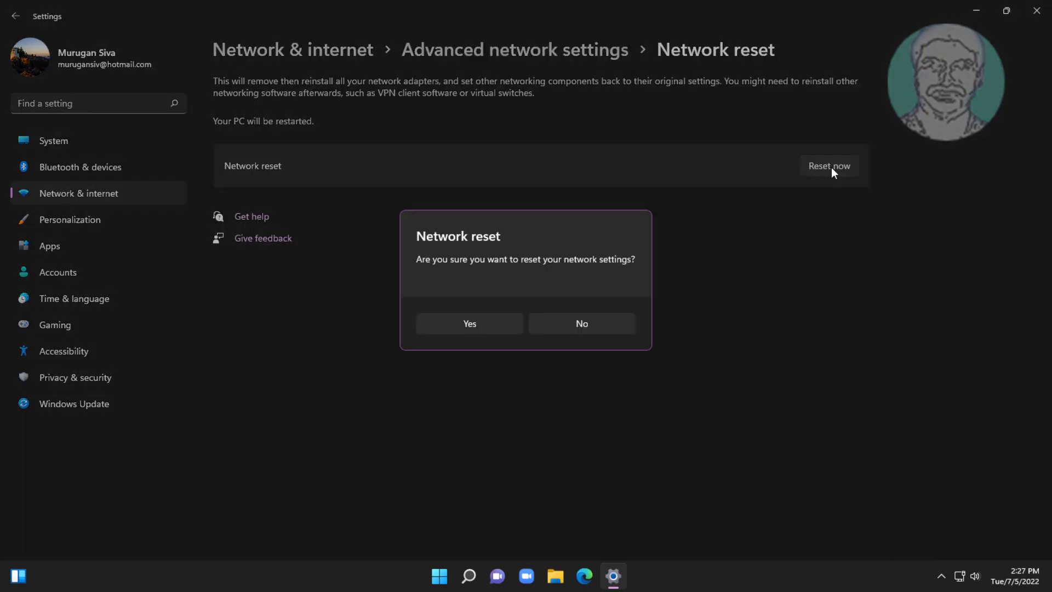
pyautogui.click(464, 328)
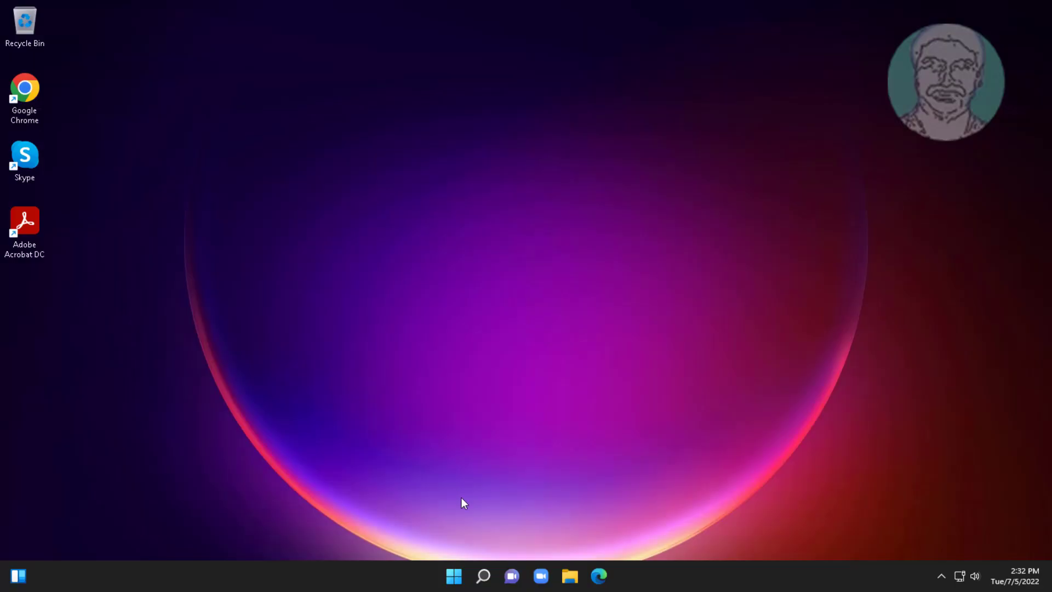
# Open Services via a 'services' search and jump to the W entries
pyautogui.click(484, 575)
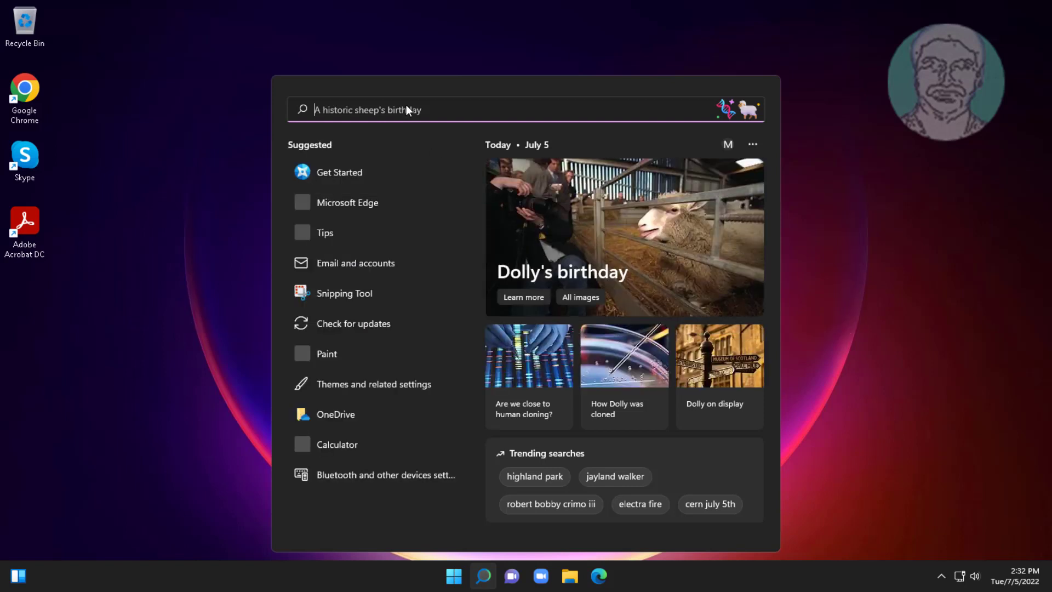
pyautogui.write('serv')
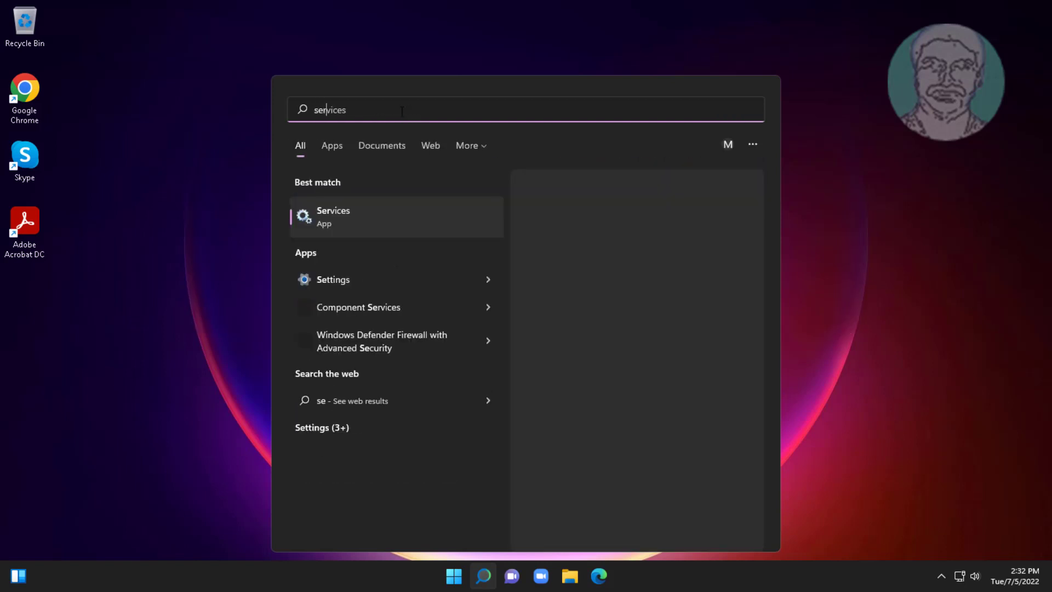
pyautogui.write('ices')
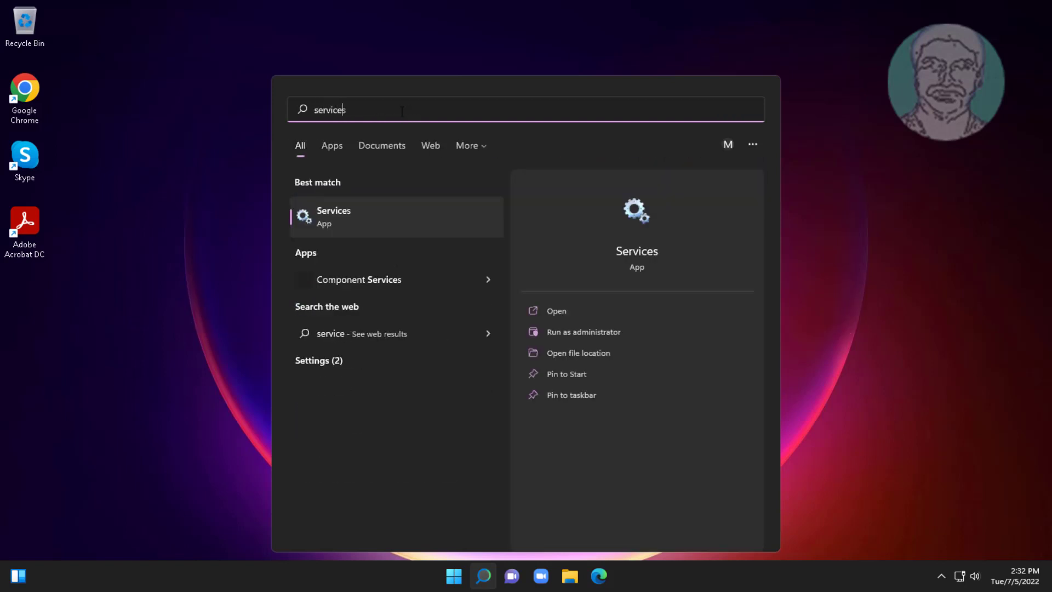
pyautogui.click(353, 217)
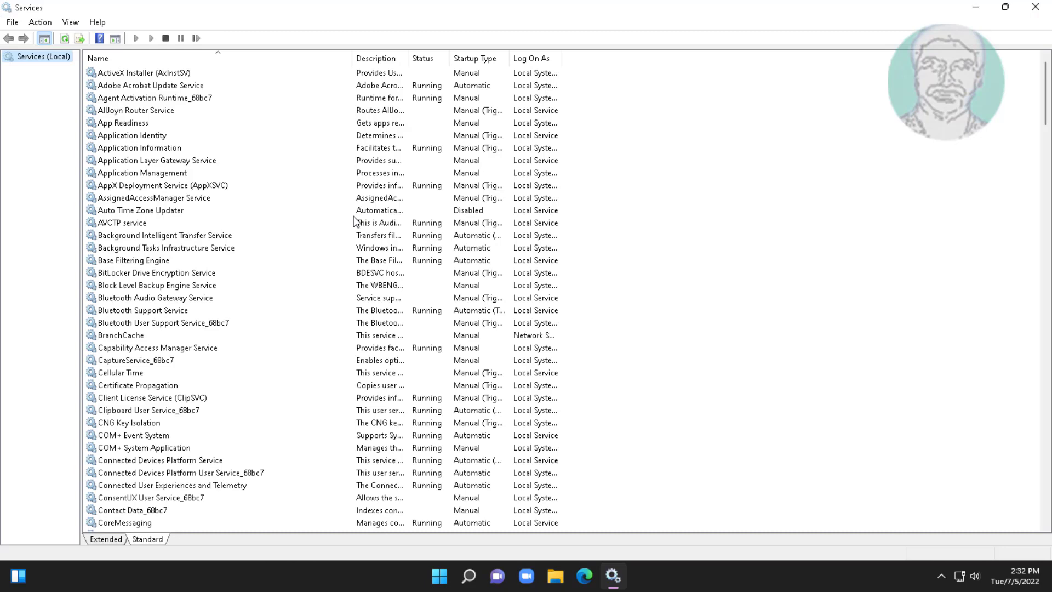
pyautogui.press('w')
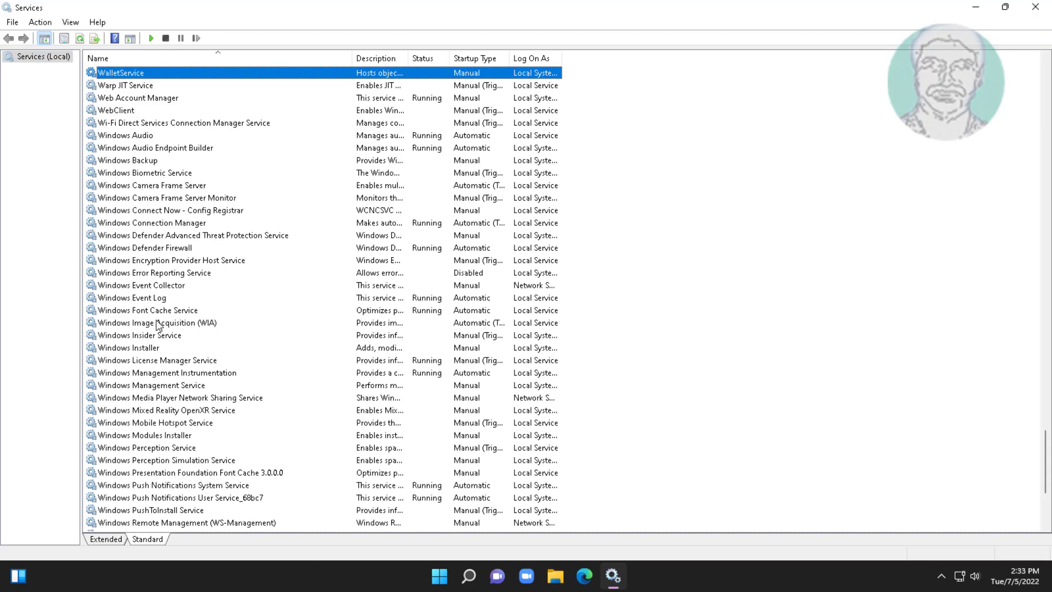
pyautogui.scroll(-5, 158, 326)
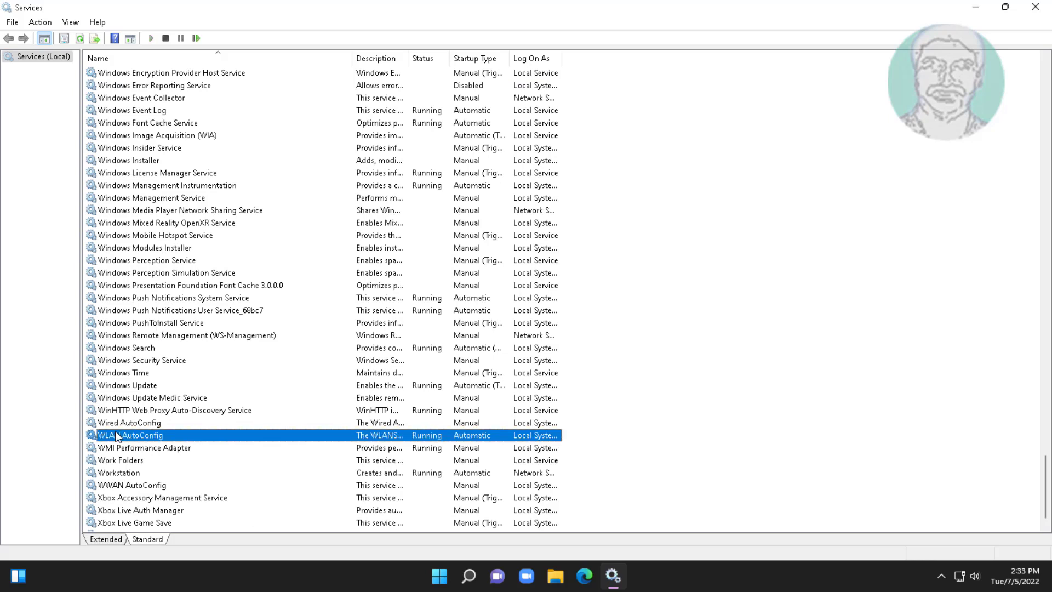
# Set WLAN AutoConfig's startup type to Automatic, apply it, and restart the service
pyautogui.doubleClick(204, 435)
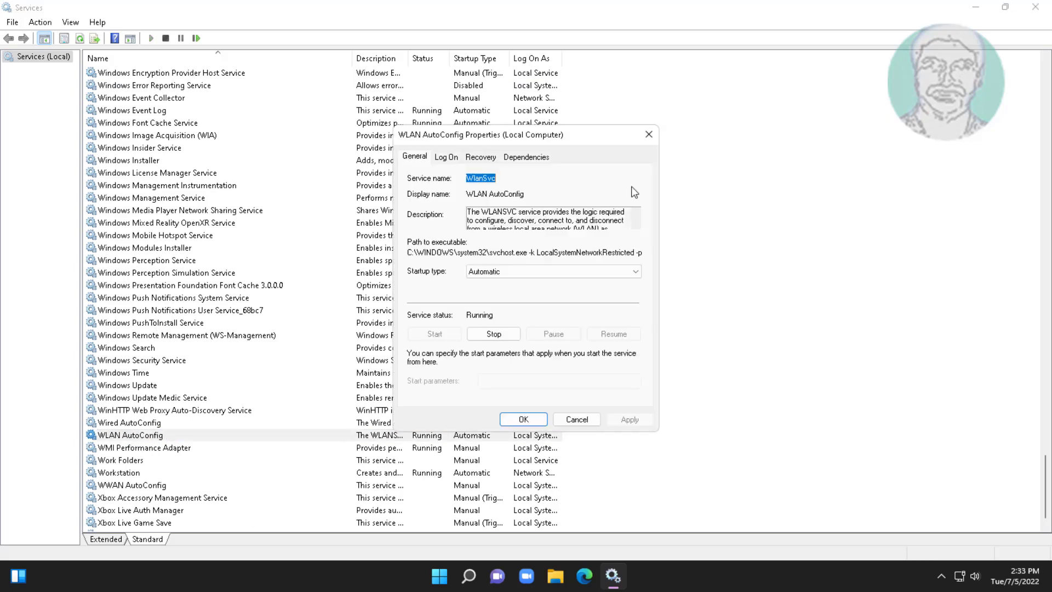
pyautogui.click(531, 272)
pyautogui.click(508, 287)
pyautogui.click(630, 419)
pyautogui.click(526, 420)
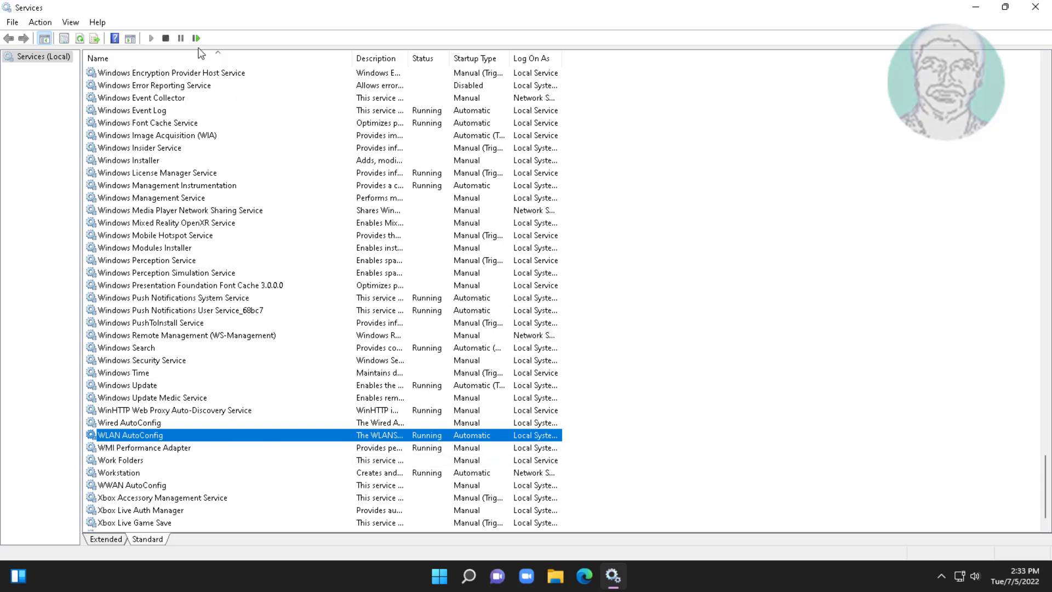
pyautogui.click(196, 38)
# Close Services, open Device Manager, and select the Intel adapter under Network adapters
pyautogui.click(1039, 9)
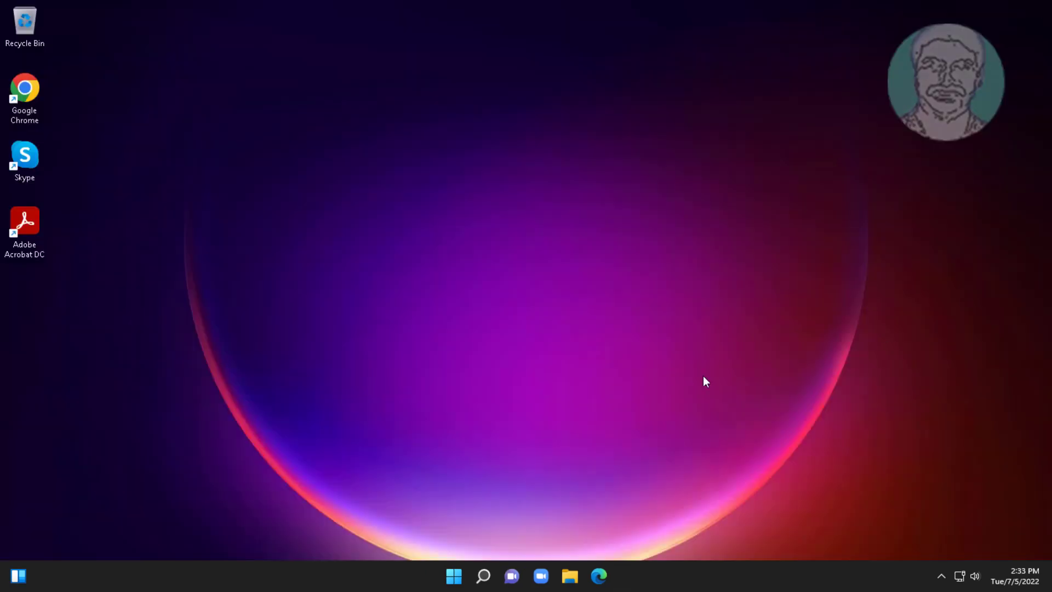
pyautogui.rightClick(457, 578)
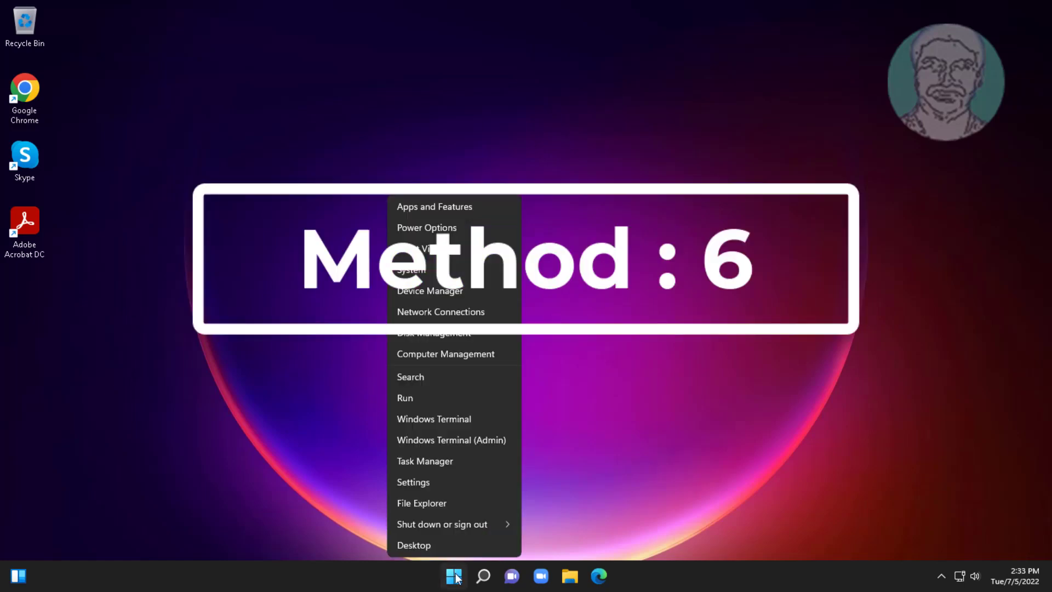
pyautogui.click(455, 291)
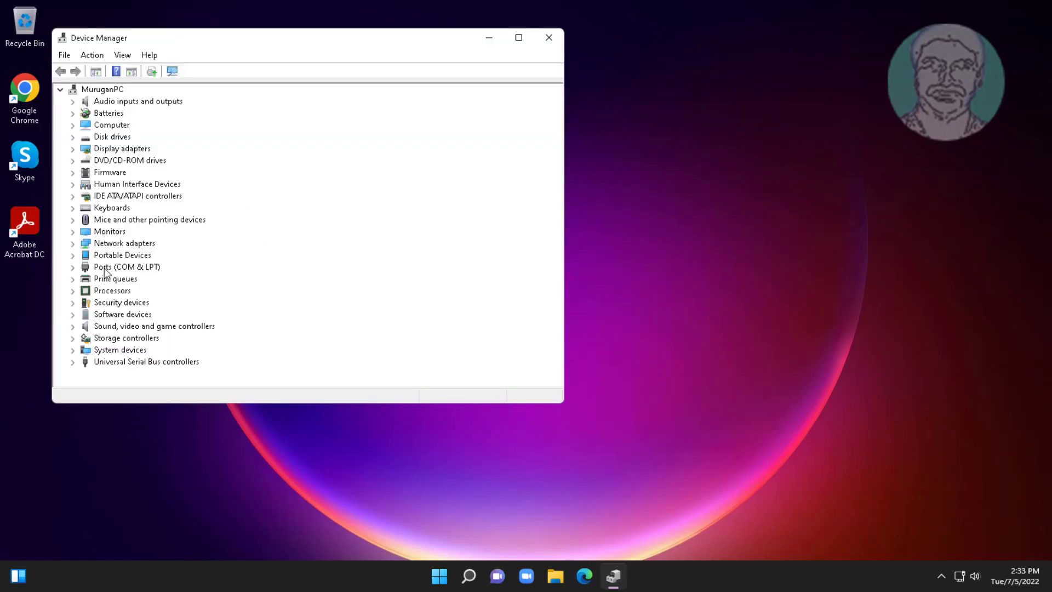
pyautogui.click(130, 246)
pyautogui.doubleClick(82, 242)
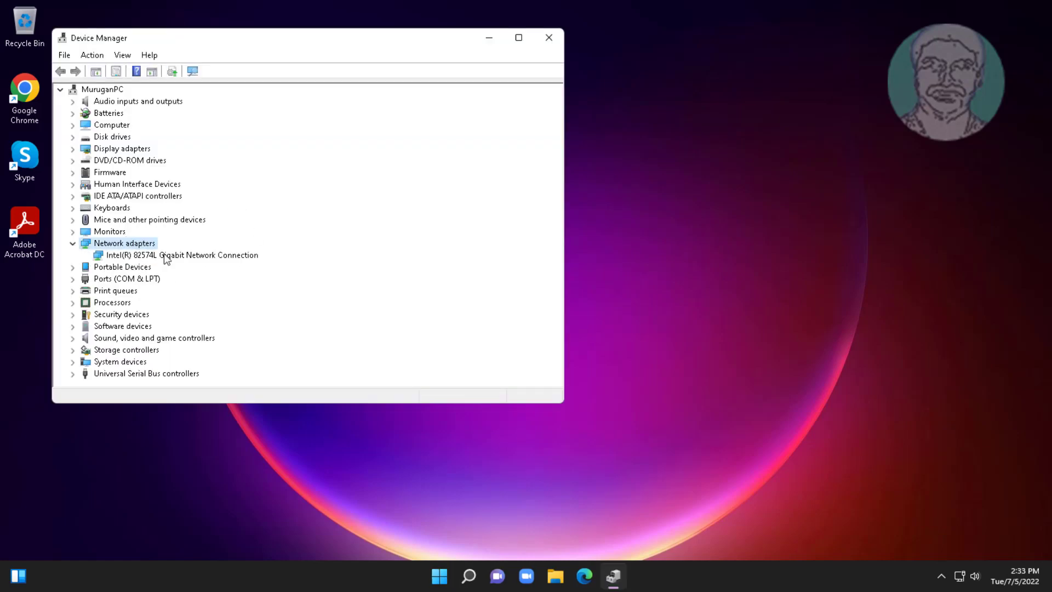
pyautogui.click(225, 258)
# Disable the Intel(R) 82574L Gigabit Network Connection, re-enable it, and close Device Manager
pyautogui.rightClick(222, 257)
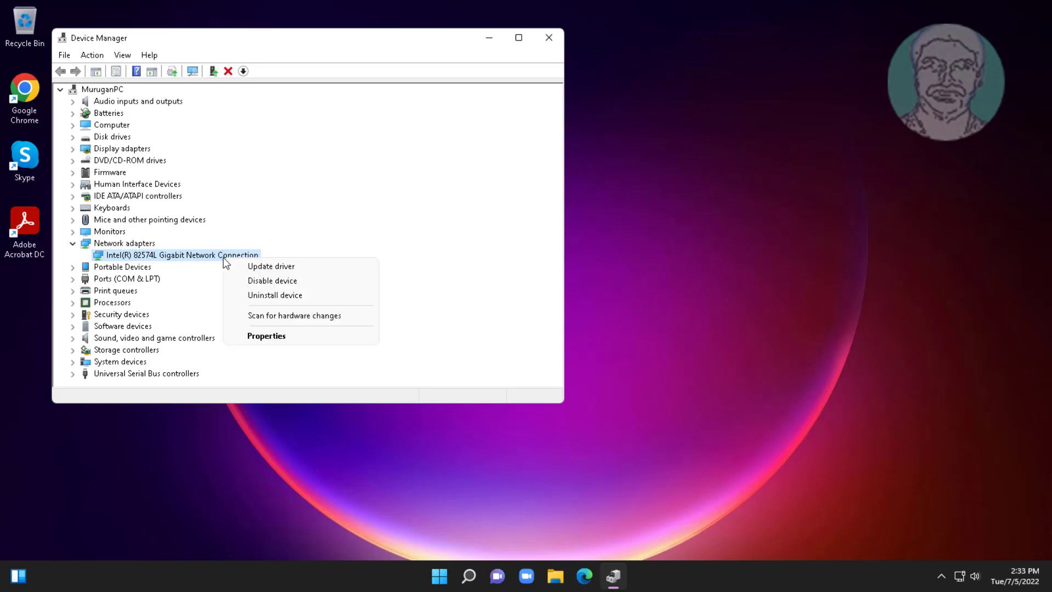
pyautogui.click(296, 281)
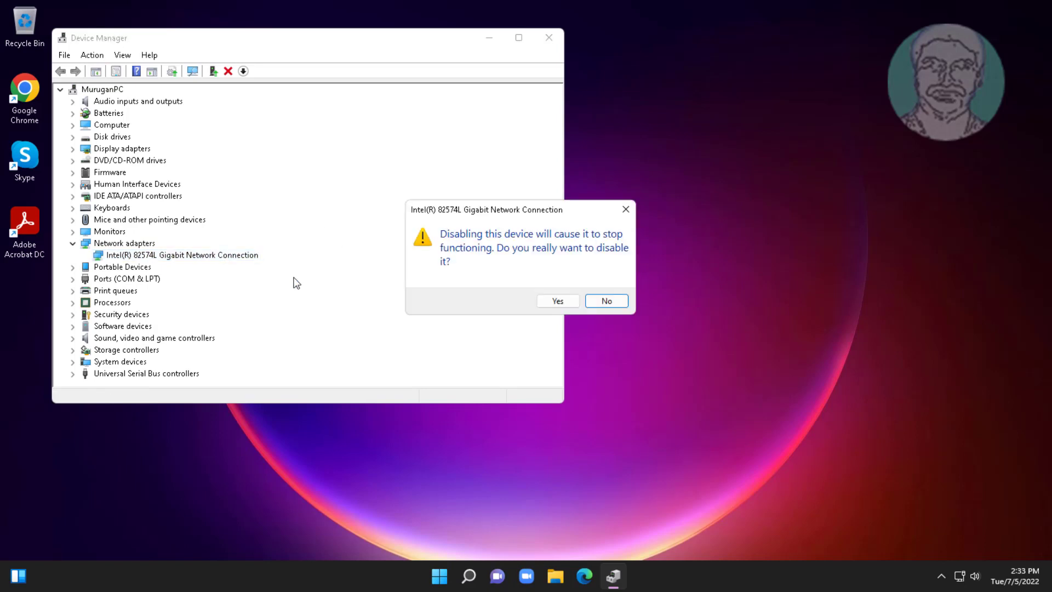
pyautogui.click(548, 301)
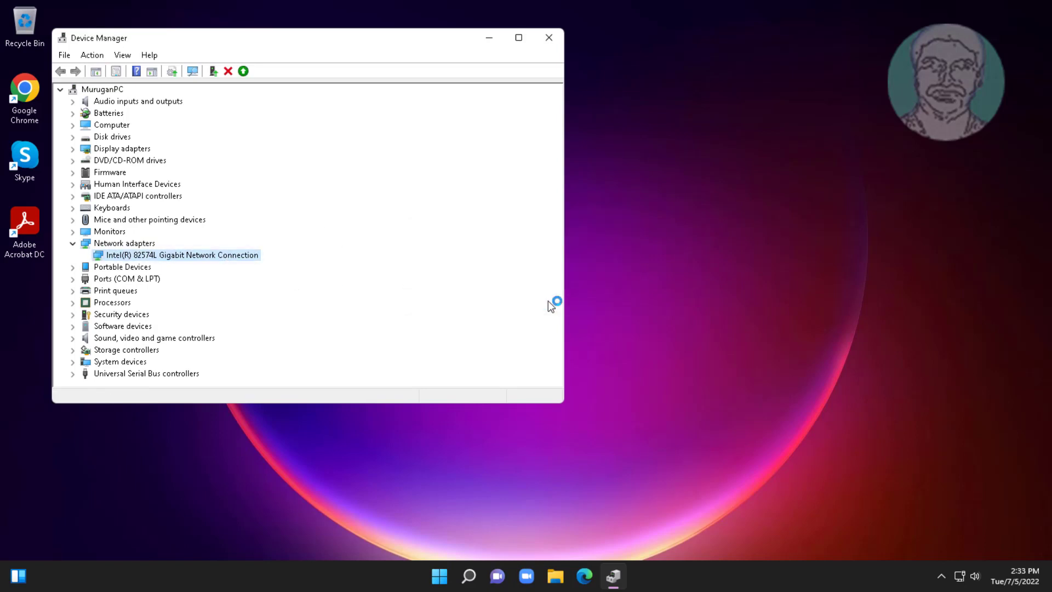
pyautogui.rightClick(242, 258)
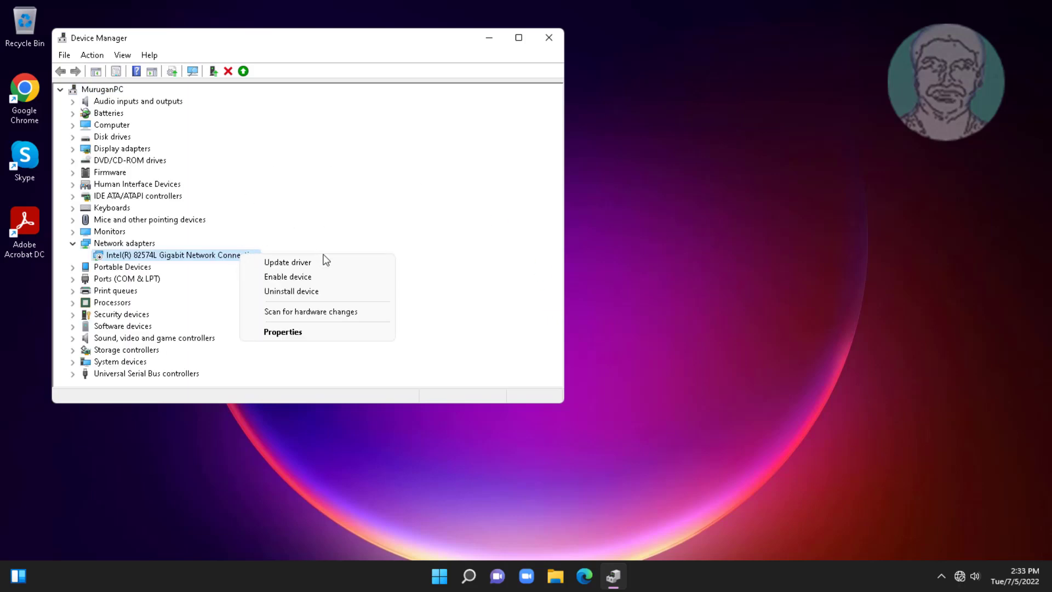
pyautogui.click(314, 277)
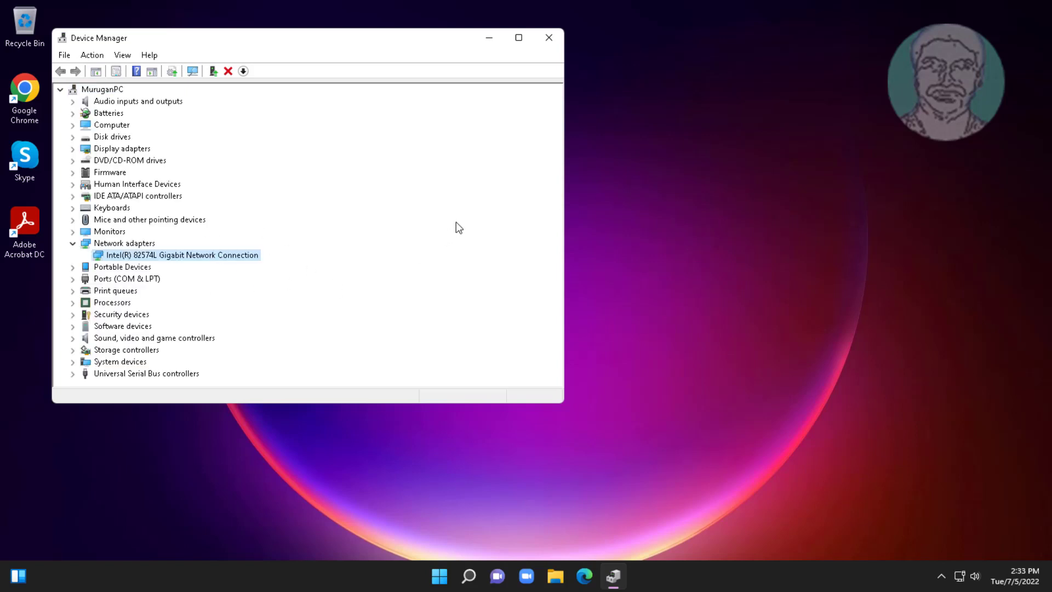
pyautogui.click(549, 39)
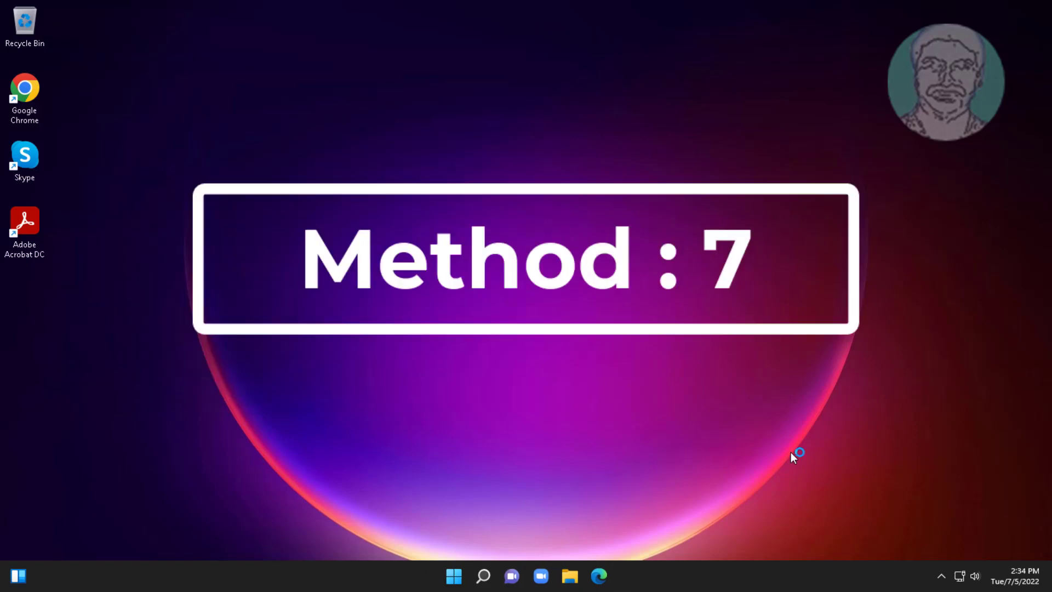
# Open 'edit power plan' from search and its advanced power settings
pyautogui.click(482, 577)
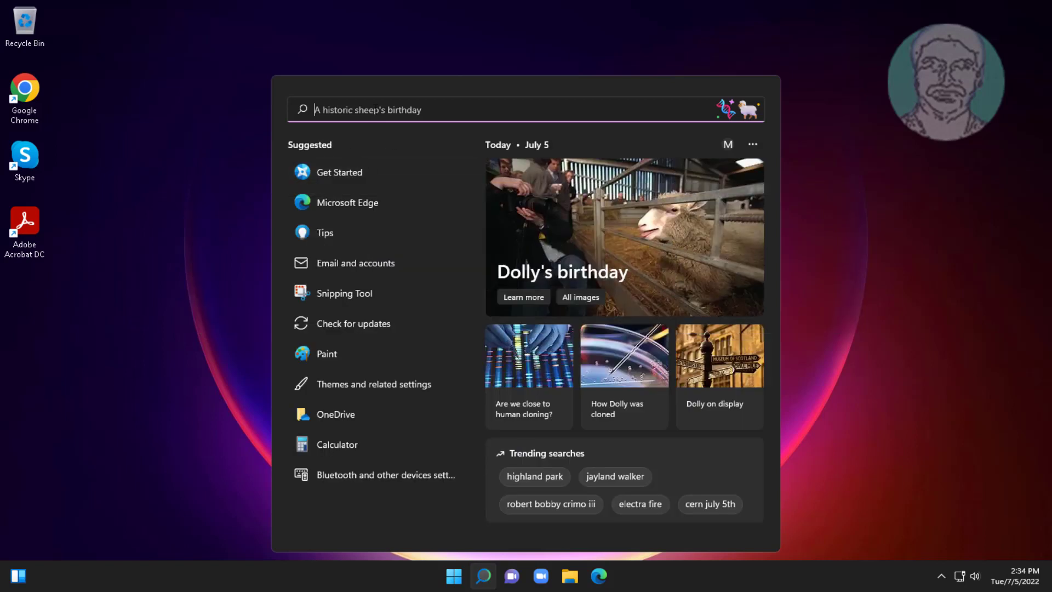
pyautogui.write('edit power plan')
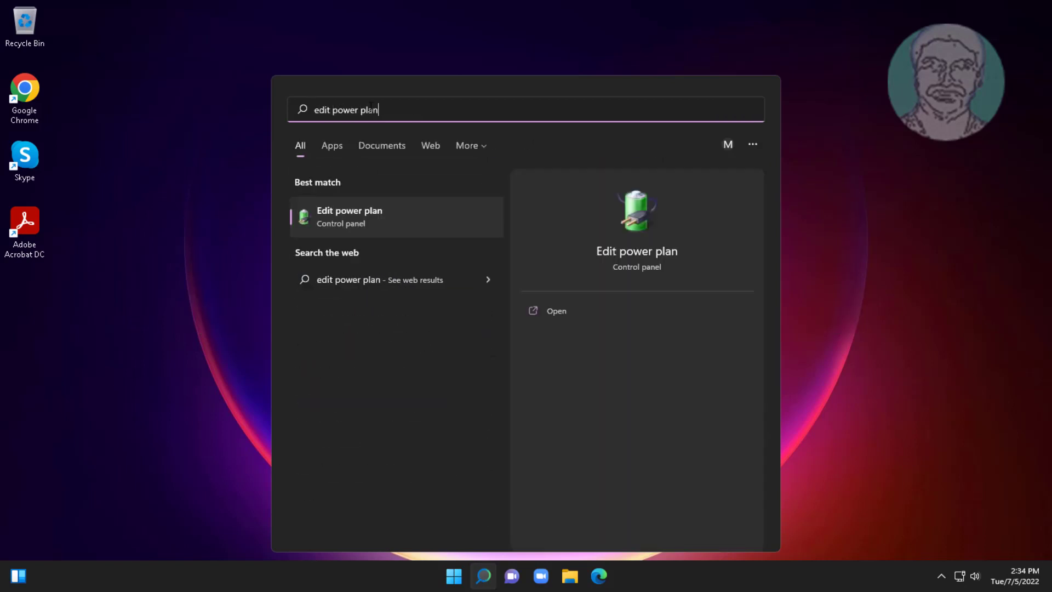
pyautogui.click(351, 222)
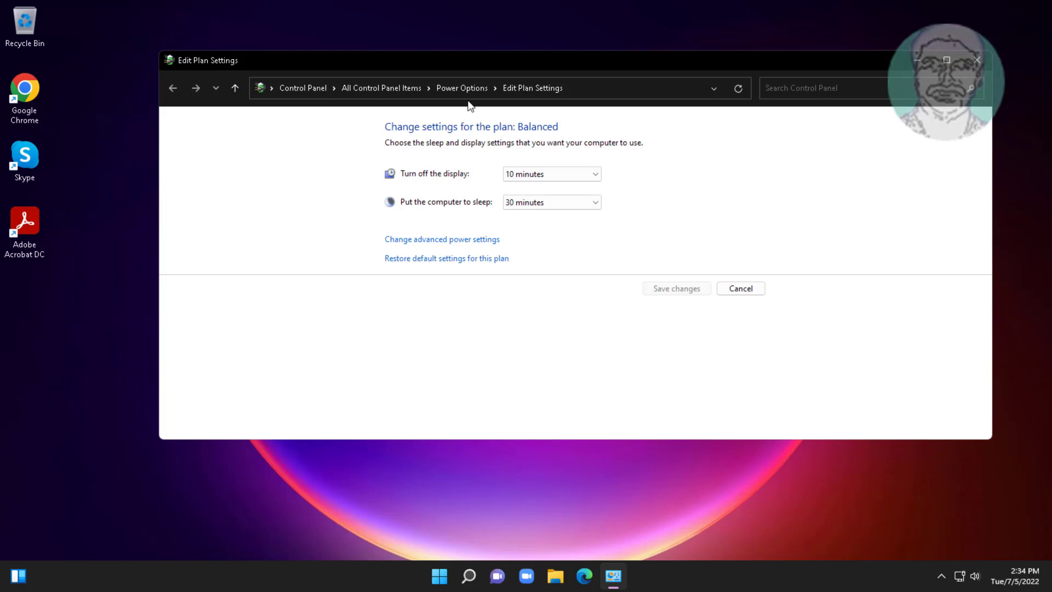
pyautogui.click(469, 240)
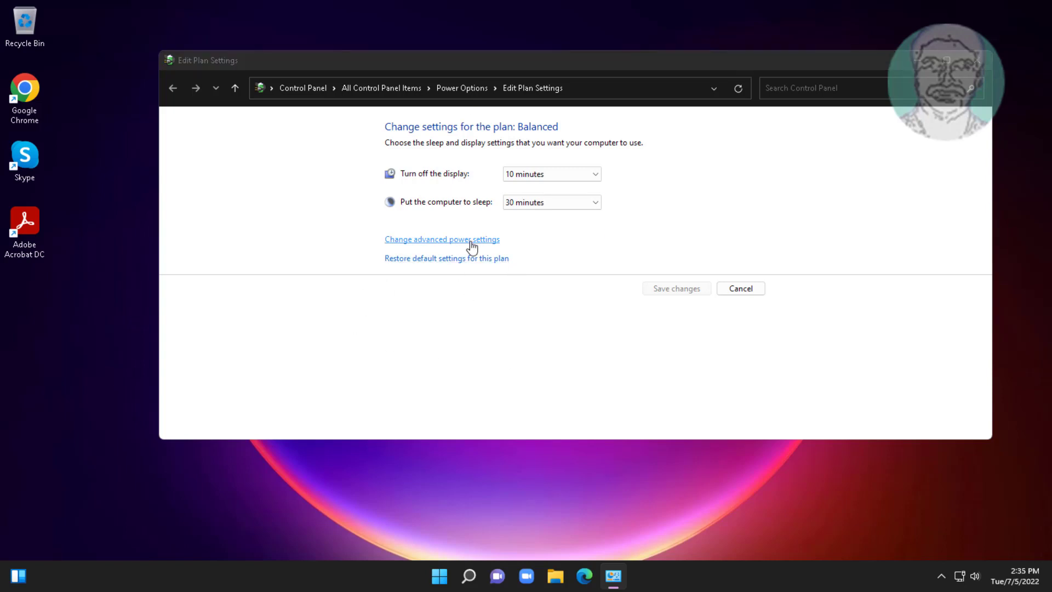
# Set Wireless Adapter Settings > Power Saving Mode to Maximum Performance and confirm with OK
pyautogui.click(109, 207)
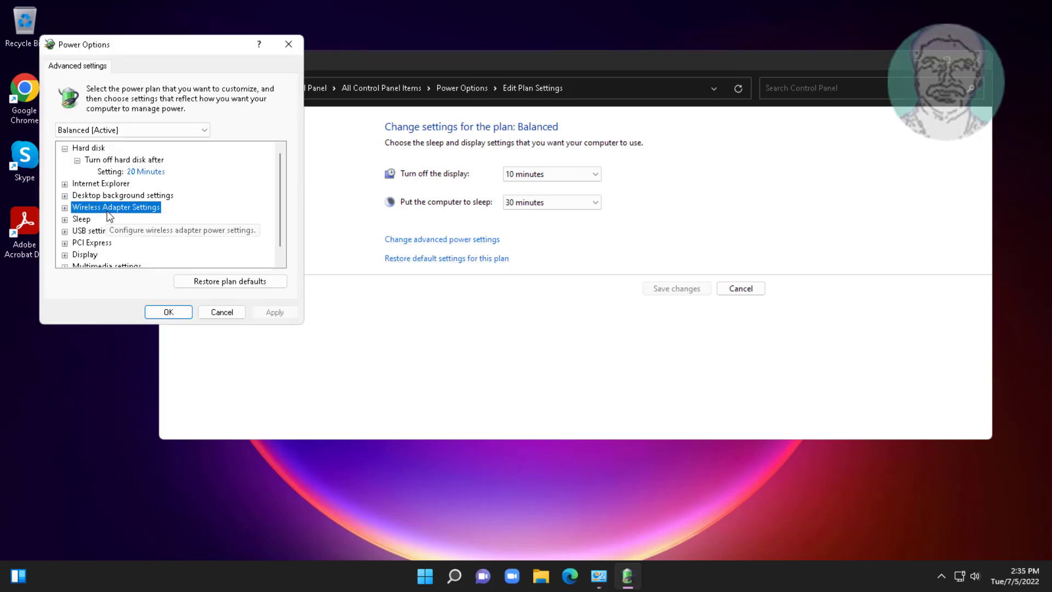
pyautogui.click(64, 208)
pyautogui.click(115, 219)
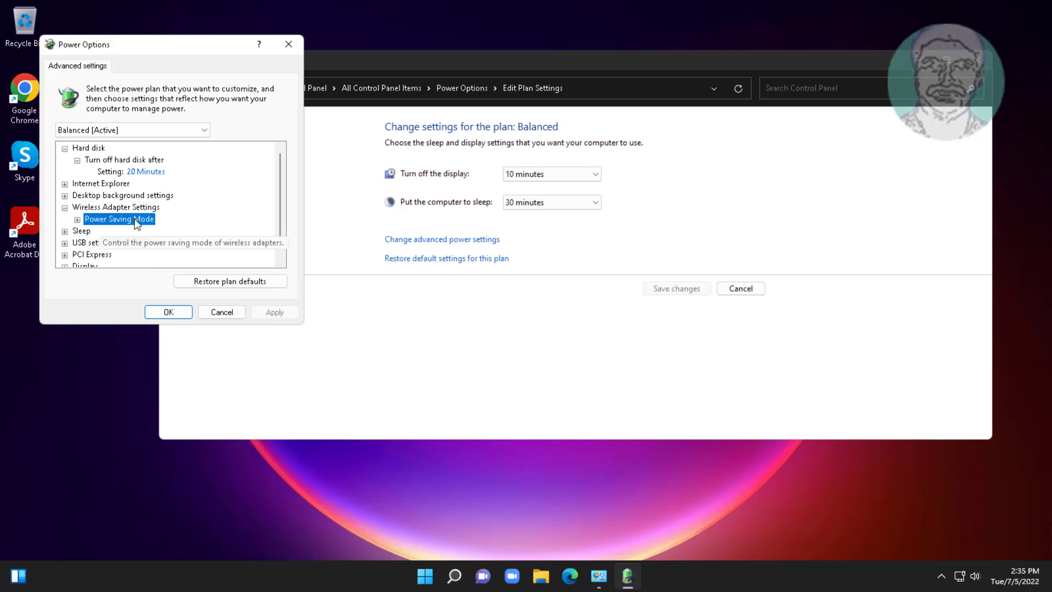
pyautogui.click(78, 221)
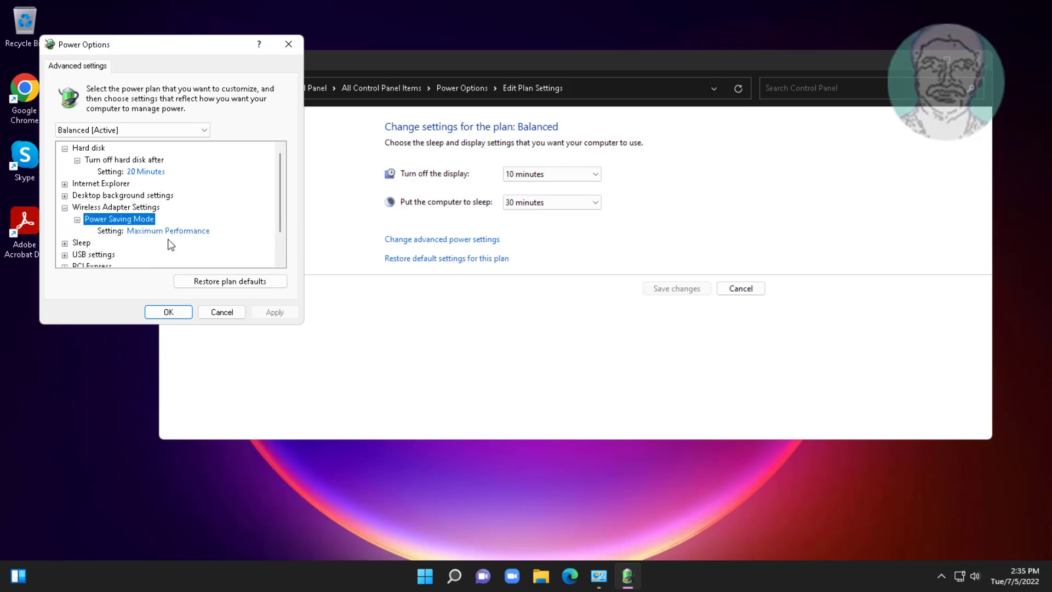
pyautogui.click(206, 232)
pyautogui.click(216, 233)
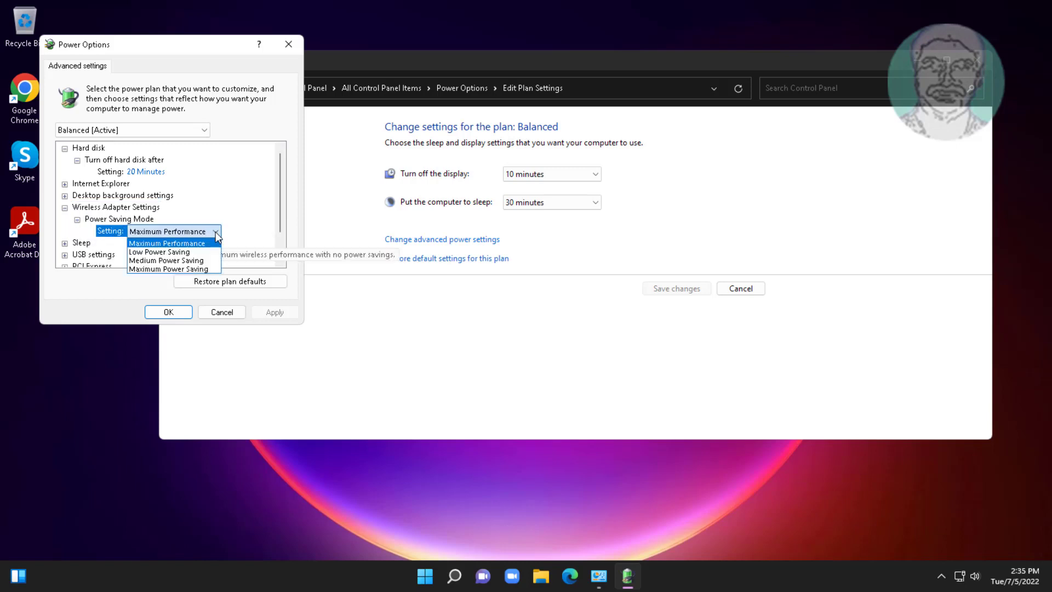
pyautogui.click(183, 244)
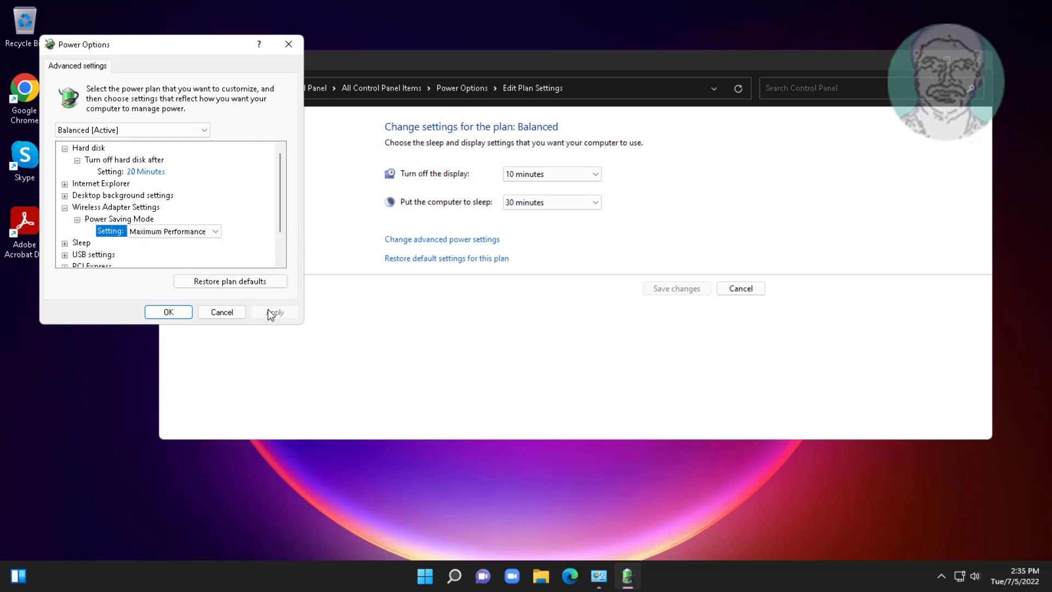
pyautogui.click(167, 311)
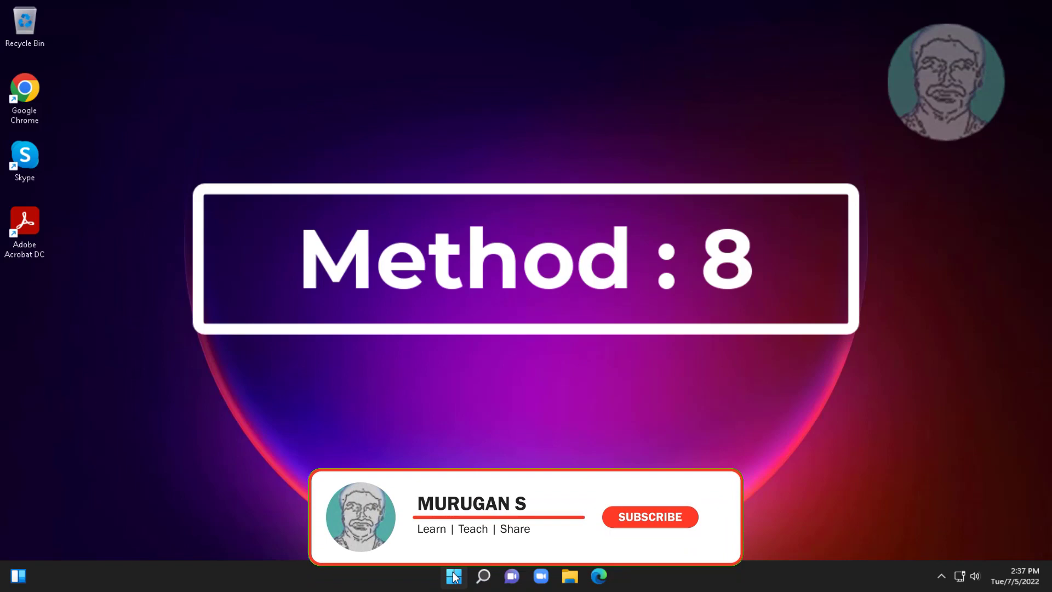
# Open Device Manager from the Start button's quick menu and select the Intel network adapter under Network adapters
pyautogui.rightClick(453, 576)
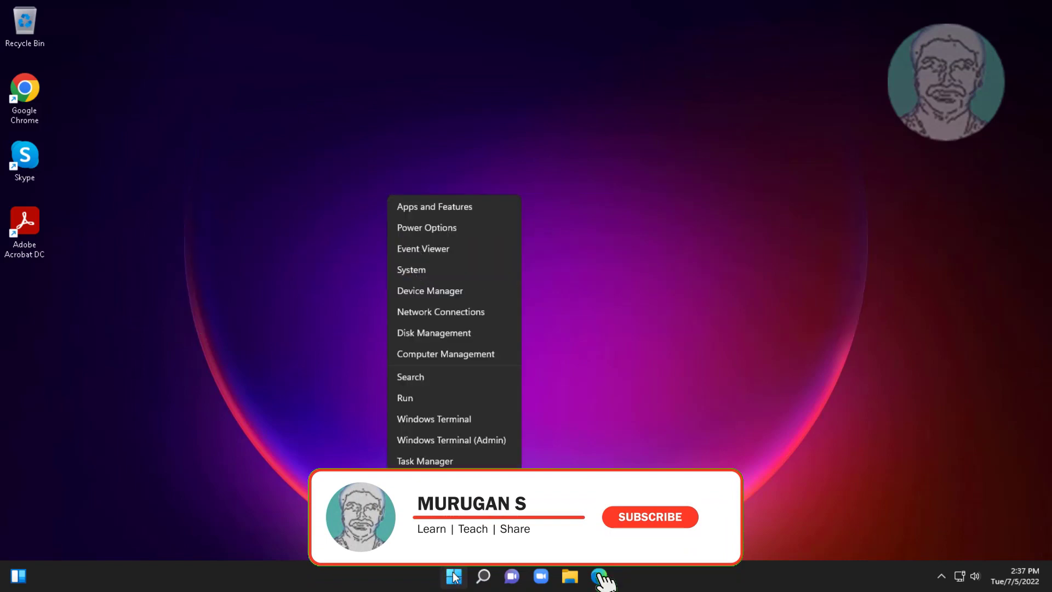
pyautogui.click(441, 297)
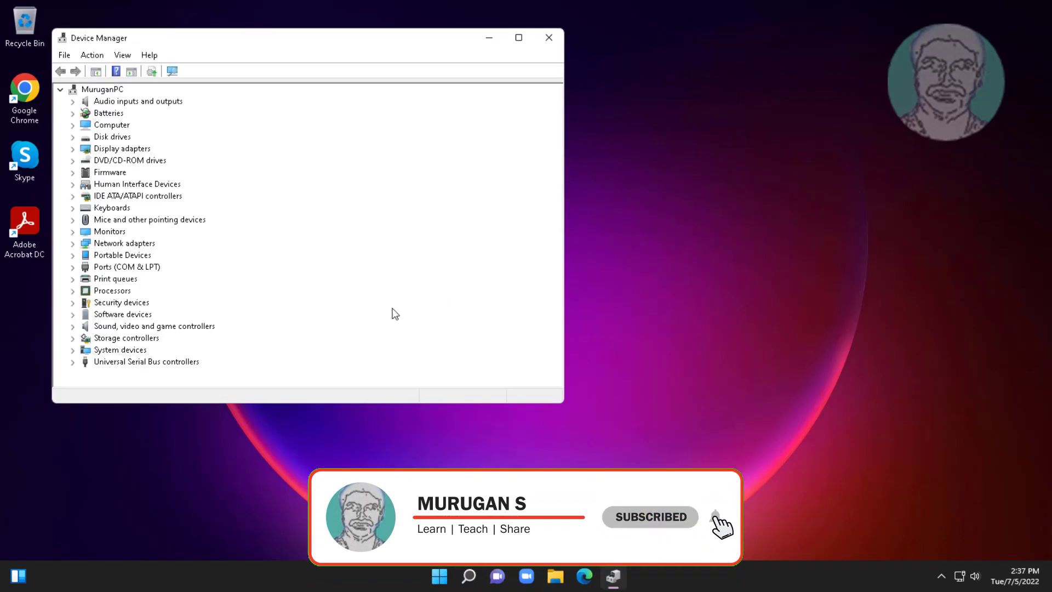
pyautogui.click(129, 243)
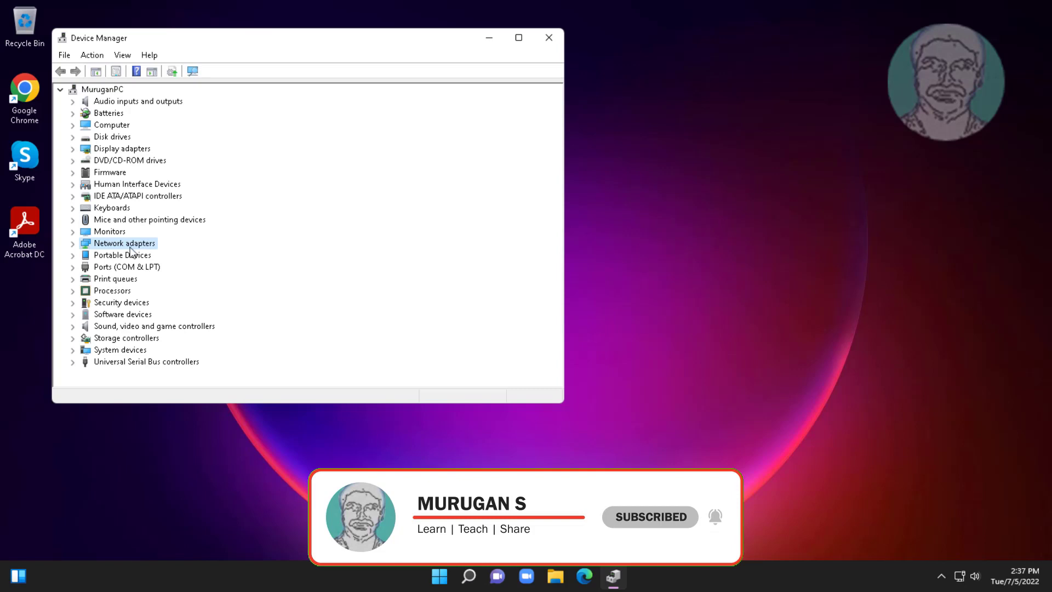
pyautogui.click(78, 243)
pyautogui.click(180, 255)
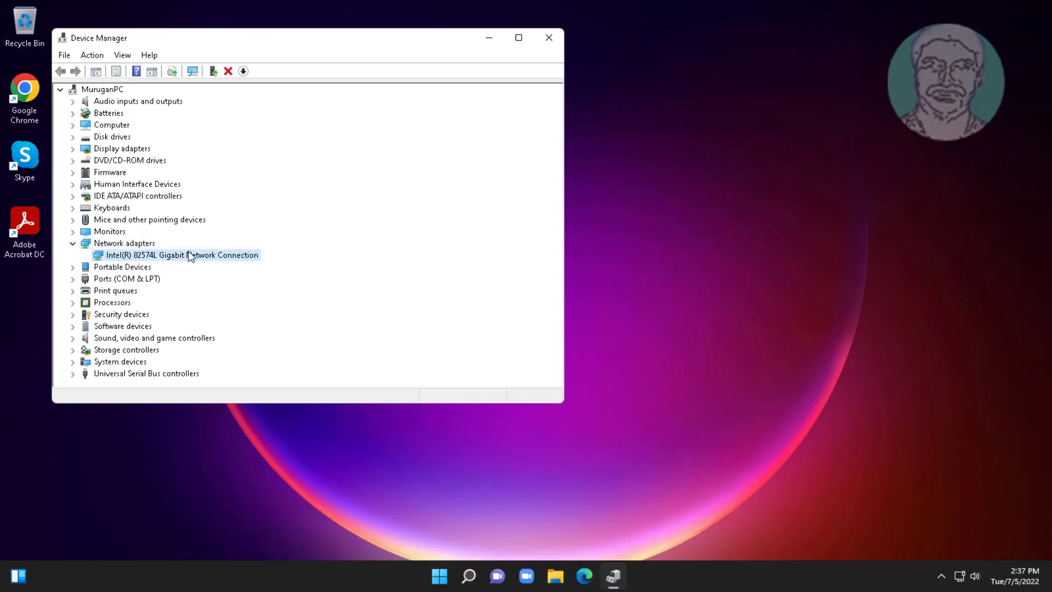
# Uninstall the Intel(R) 82574L Gigabit Network Connection device, confirm it, then close Device Manager
pyautogui.rightClick(246, 255)
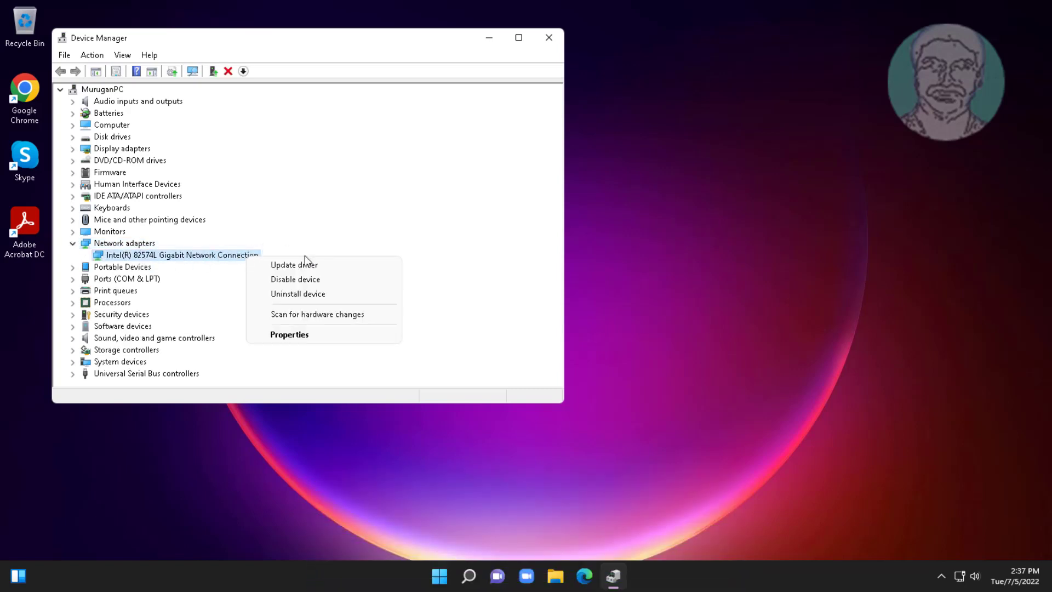
pyautogui.click(308, 294)
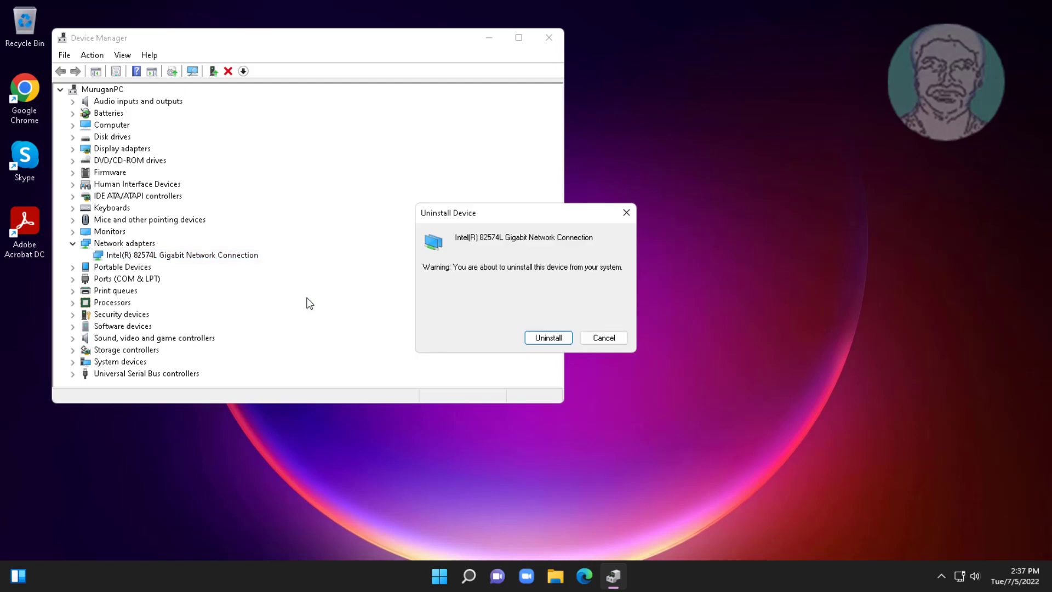
pyautogui.click(541, 339)
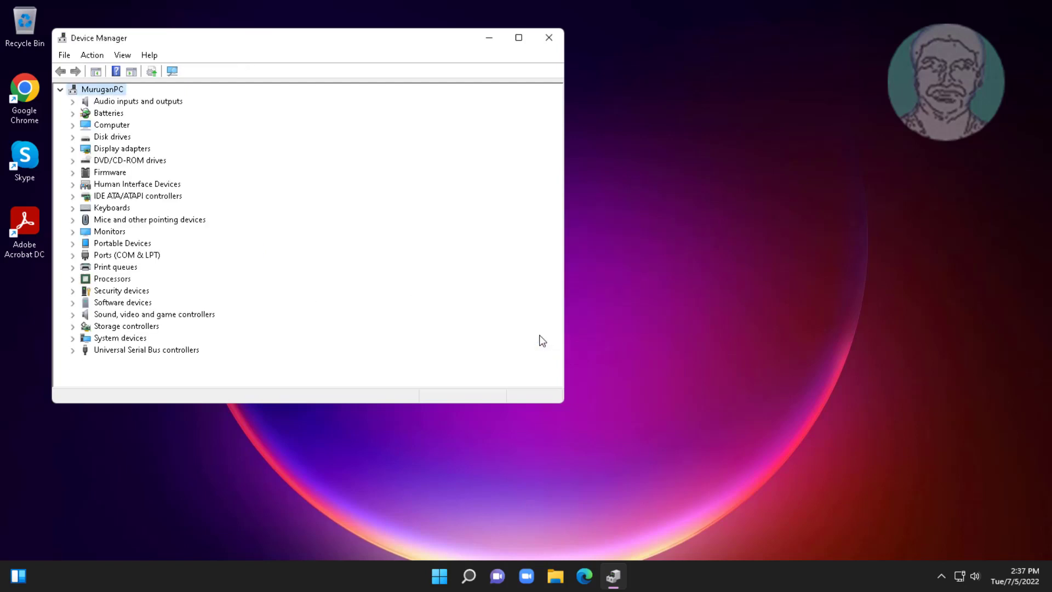
pyautogui.click(548, 37)
# Open the Start menu from the taskbar
pyautogui.click(454, 575)
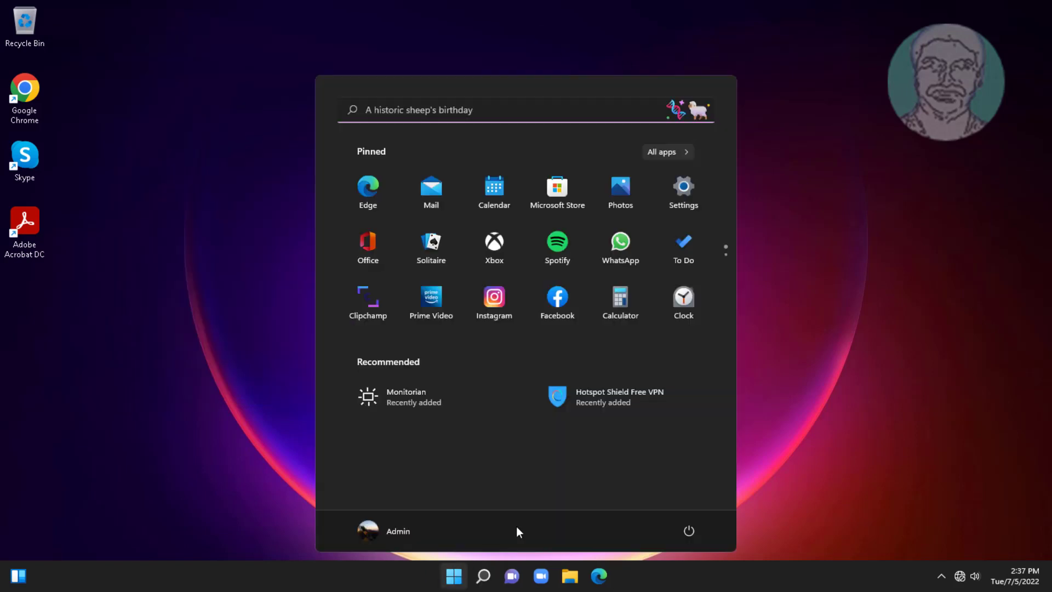